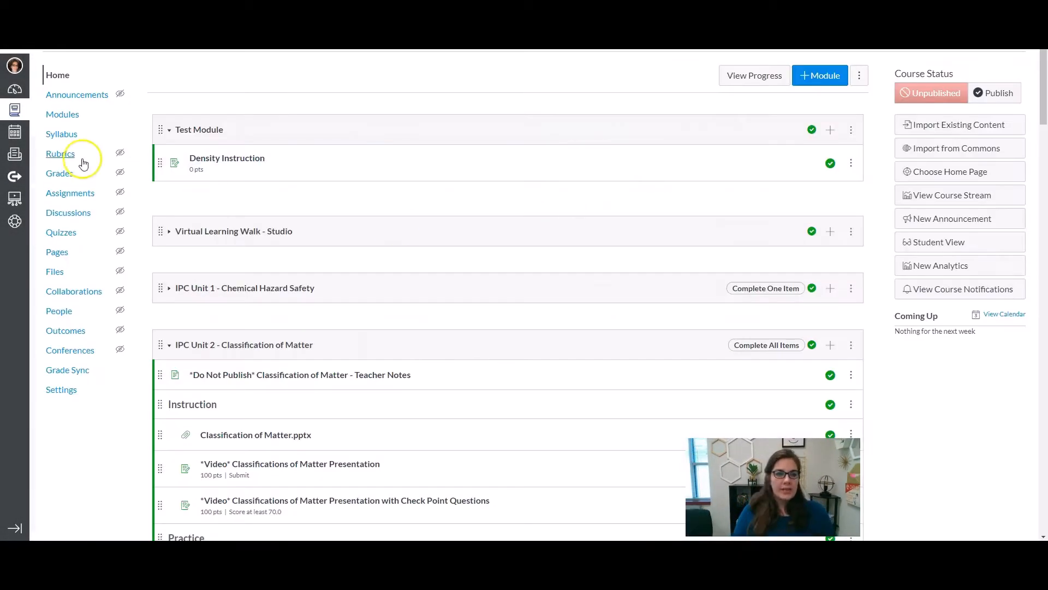
Step: Create a new discussion in the course and title it "Practice Discussion"
{"action": "left_click", "coordinate": [69, 213]}
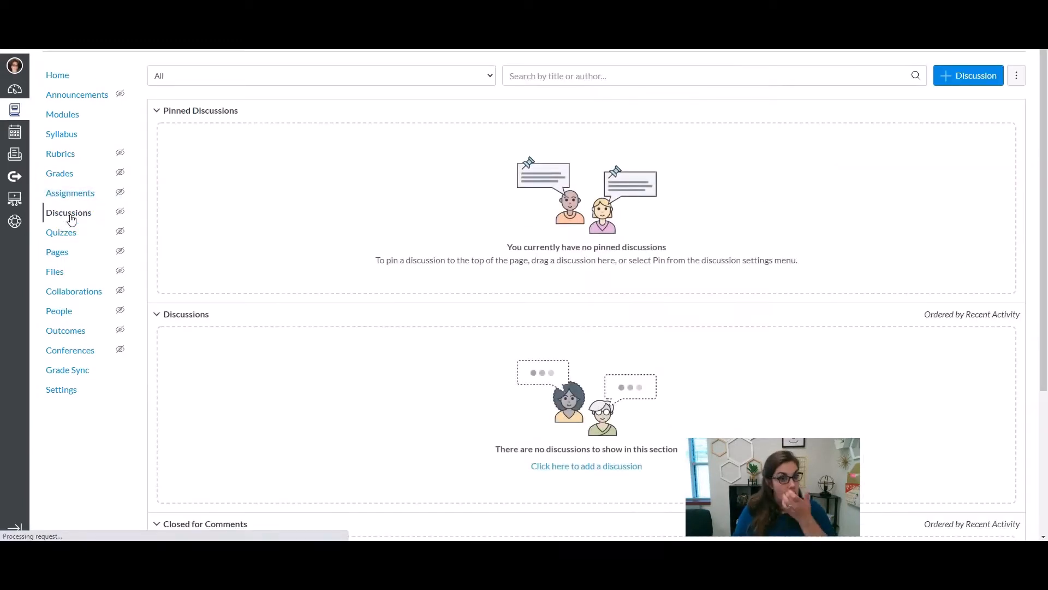
{"action": "left_click", "coordinate": [929, 82]}
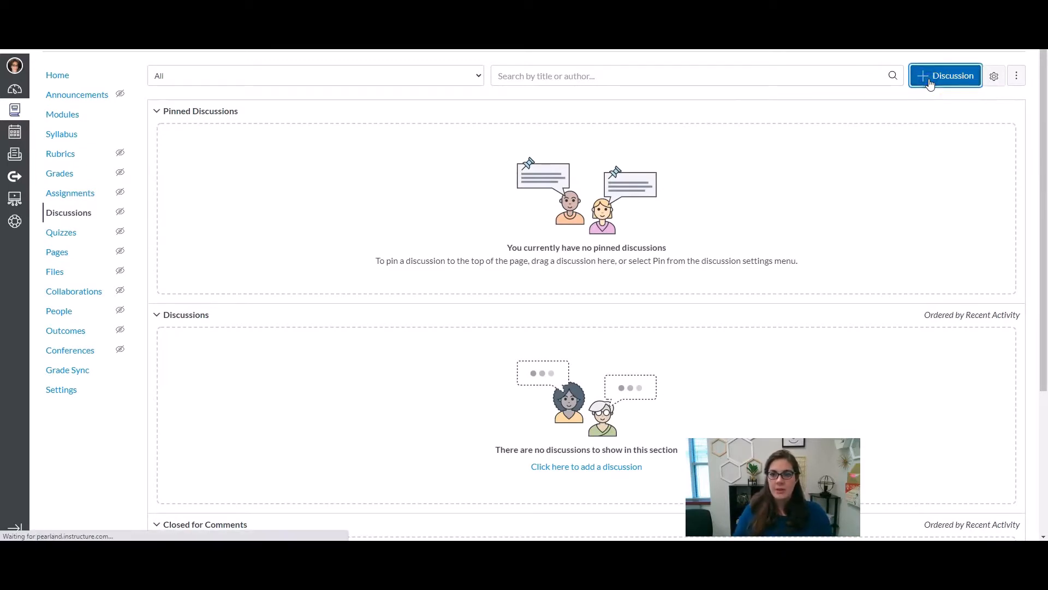
{"action": "left_click", "coordinate": [186, 117]}
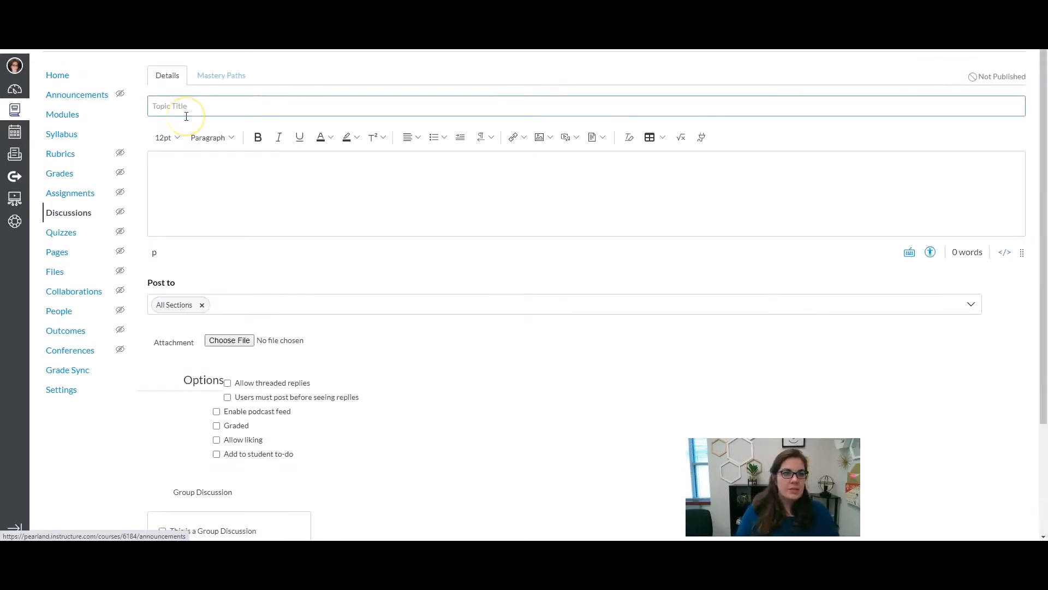
{"action": "type", "text": "Pra"}
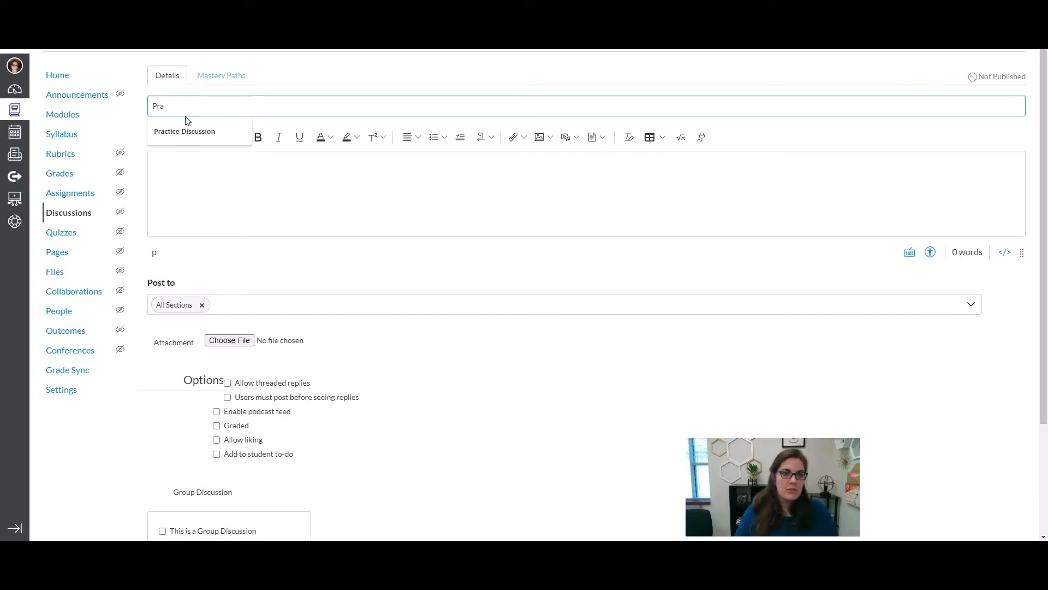
{"action": "left_click", "coordinate": [185, 131]}
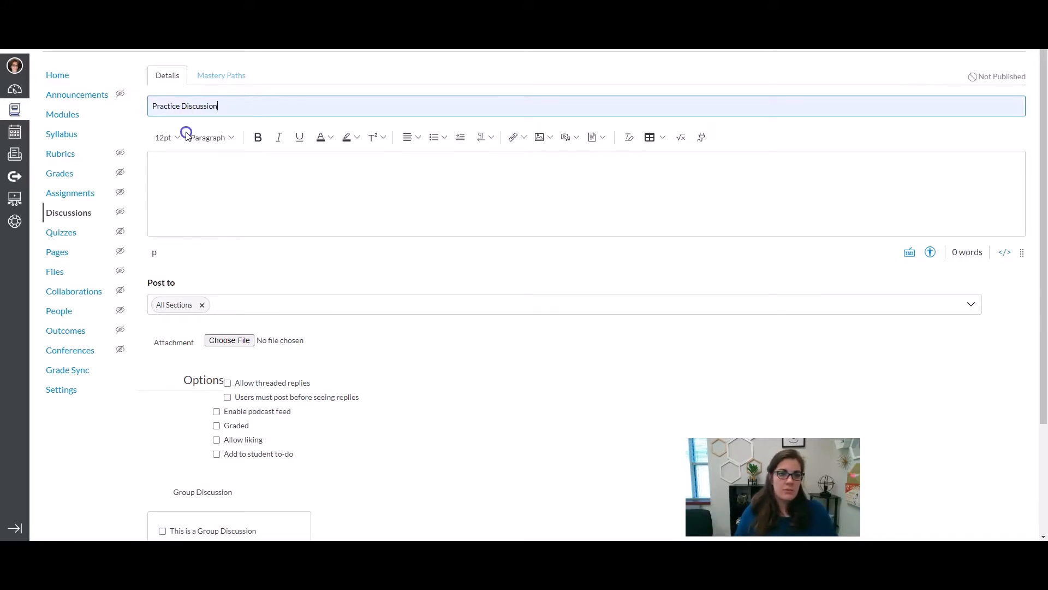
{"action": "left_click", "coordinate": [202, 176]}
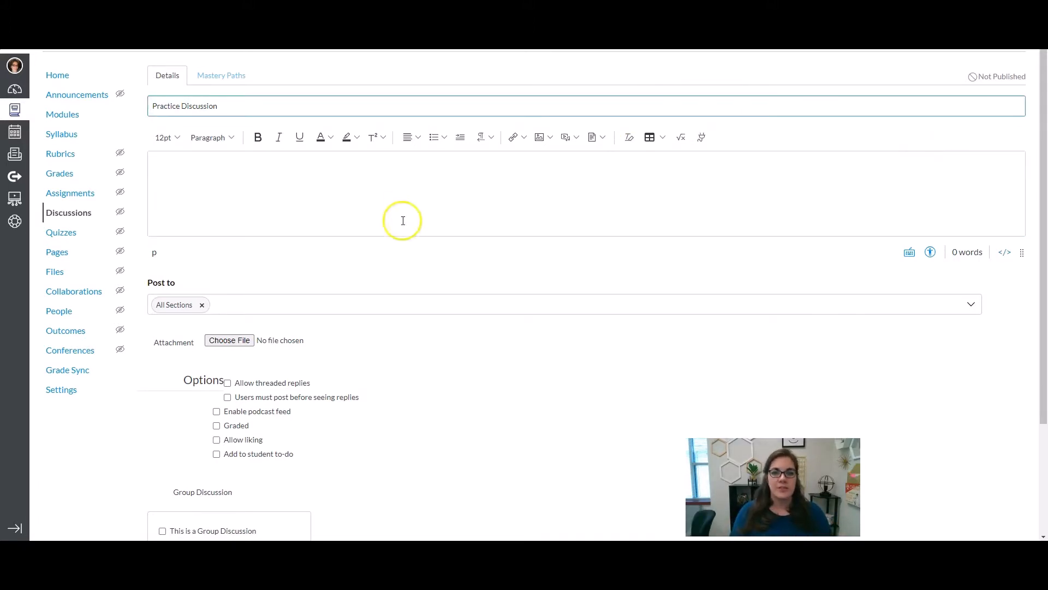
Step: Open the embed code entry for uploading media into the discussion's body
{"action": "left_click", "coordinate": [398, 183]}
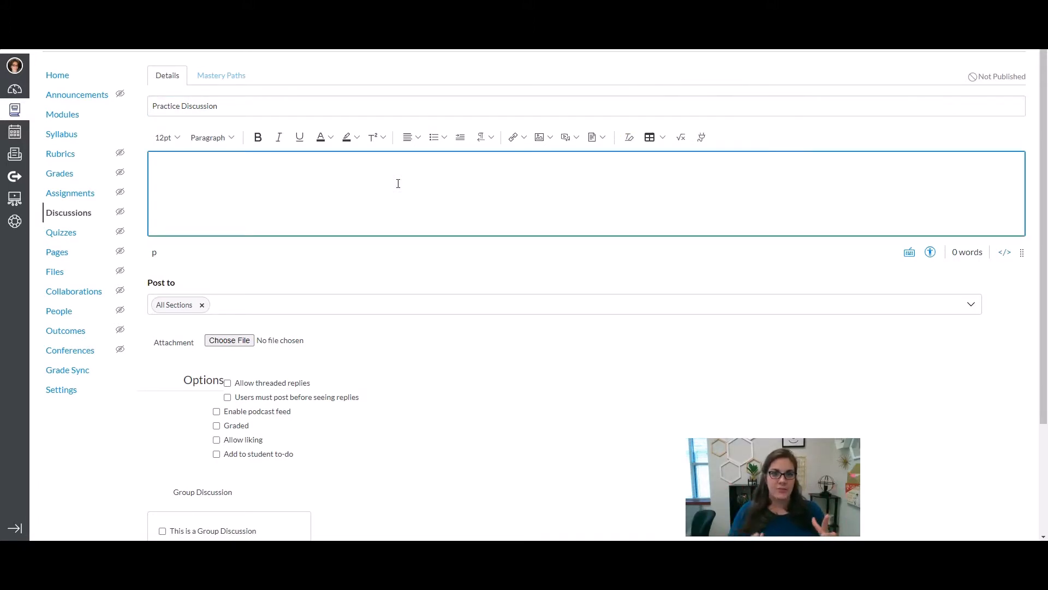
{"action": "left_click", "coordinate": [574, 141]}
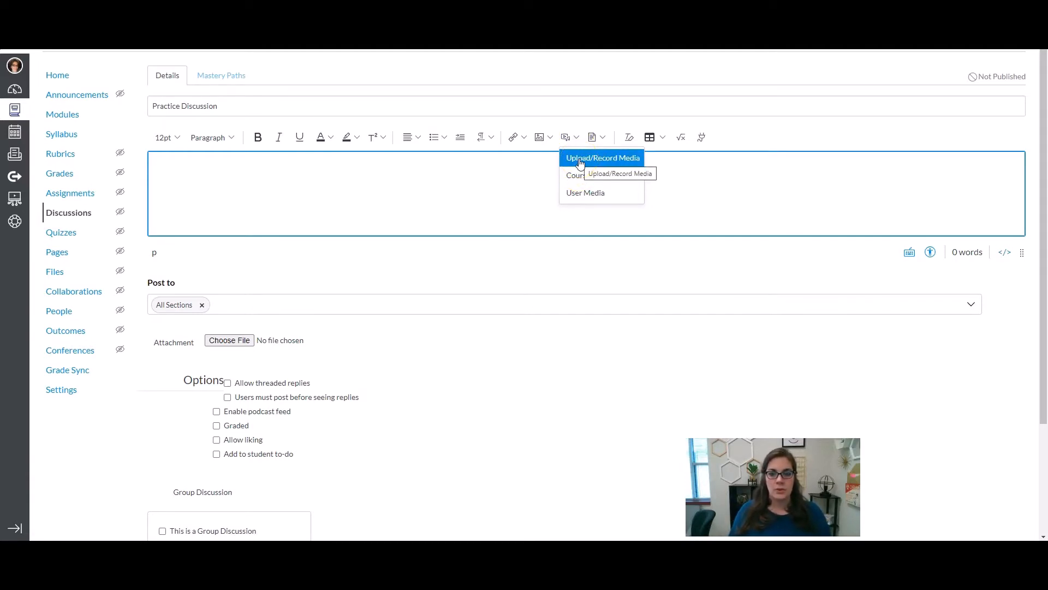
{"action": "left_click", "coordinate": [580, 163]}
{"action": "left_click", "coordinate": [403, 167]}
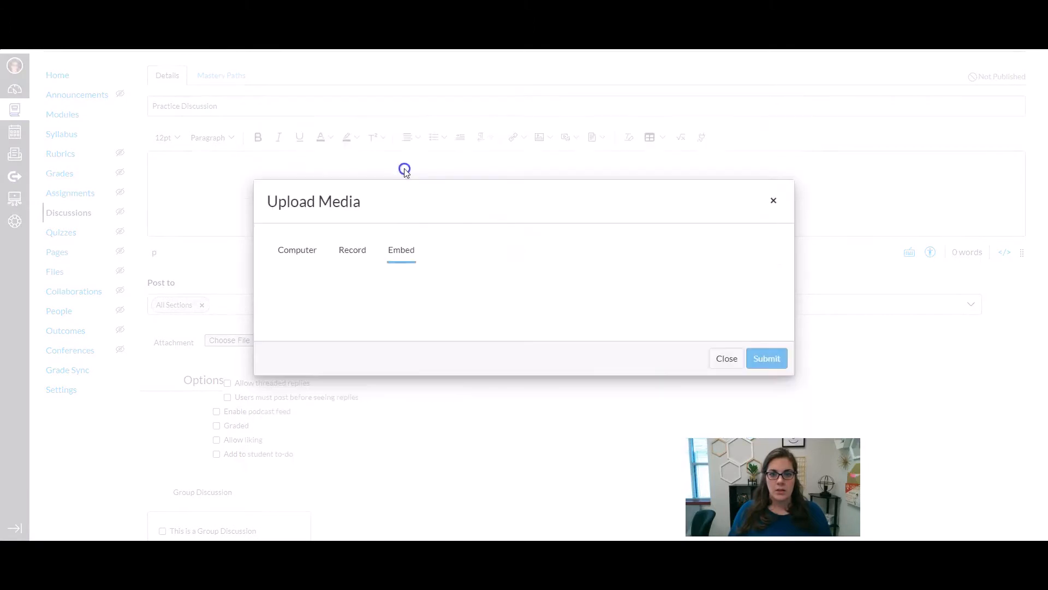
{"action": "left_click", "coordinate": [346, 303]}
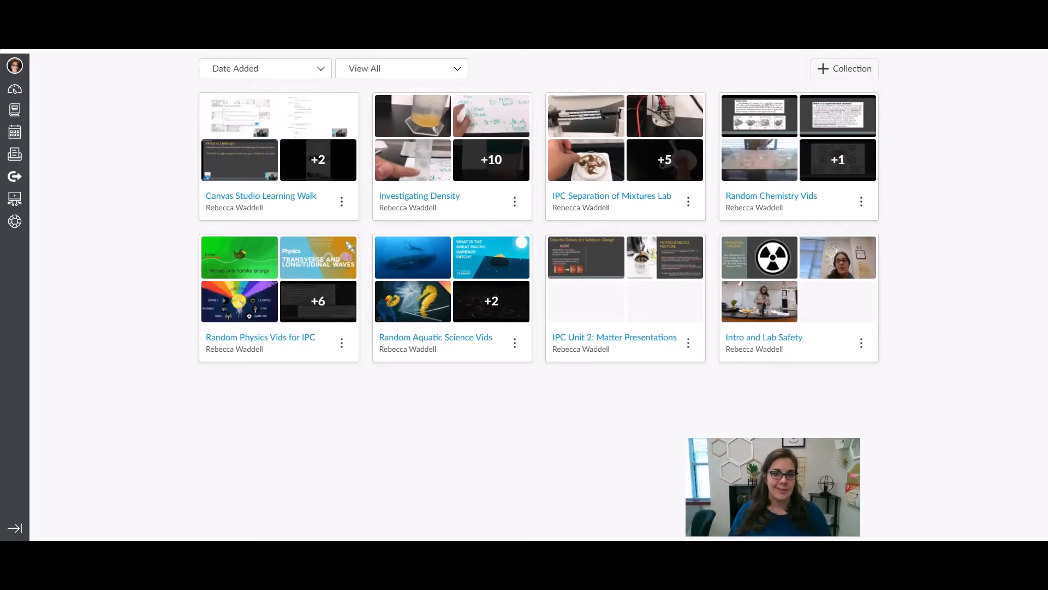
Step: Switch to Canvas Studio and open the Investigating Density collection to find the Density Intro Explained video
{"action": "left_click", "coordinate": [515, 202]}
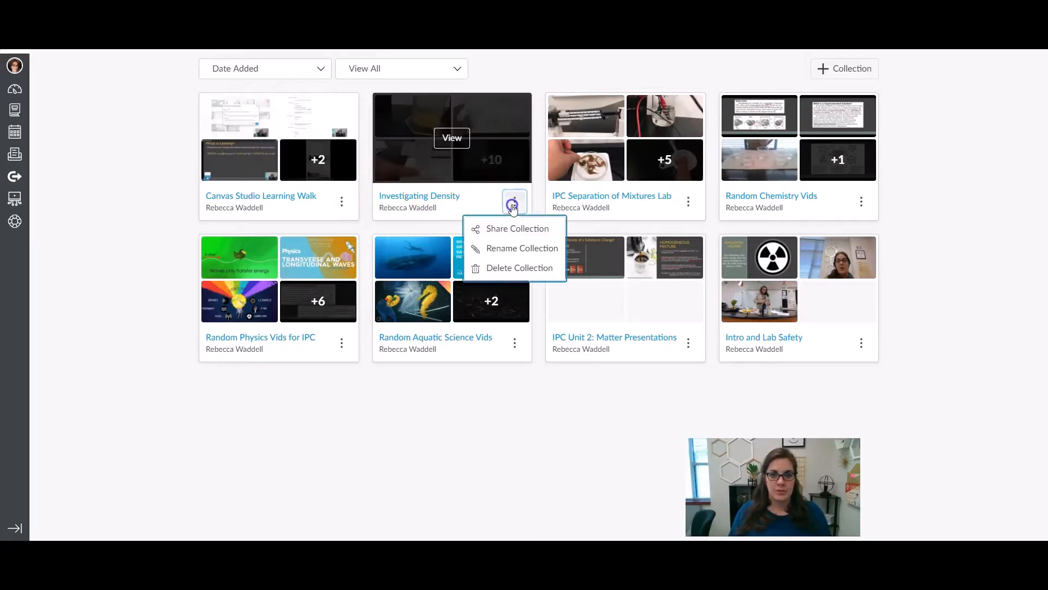
{"action": "left_click", "coordinate": [474, 206]}
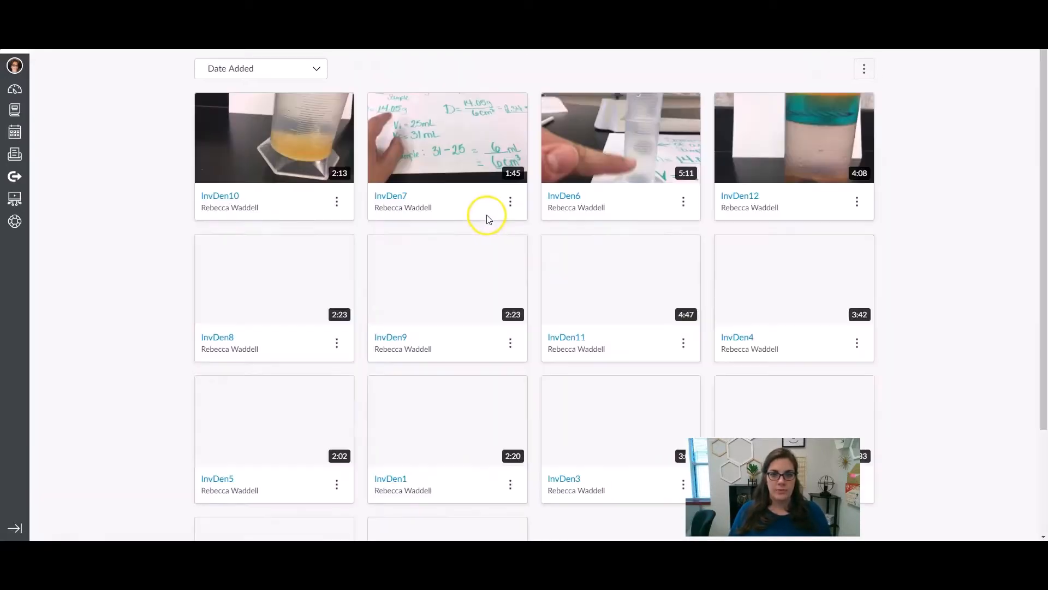
{"action": "scroll", "coordinate": [498, 351], "scroll_direction": "down", "scroll_amount": 3}
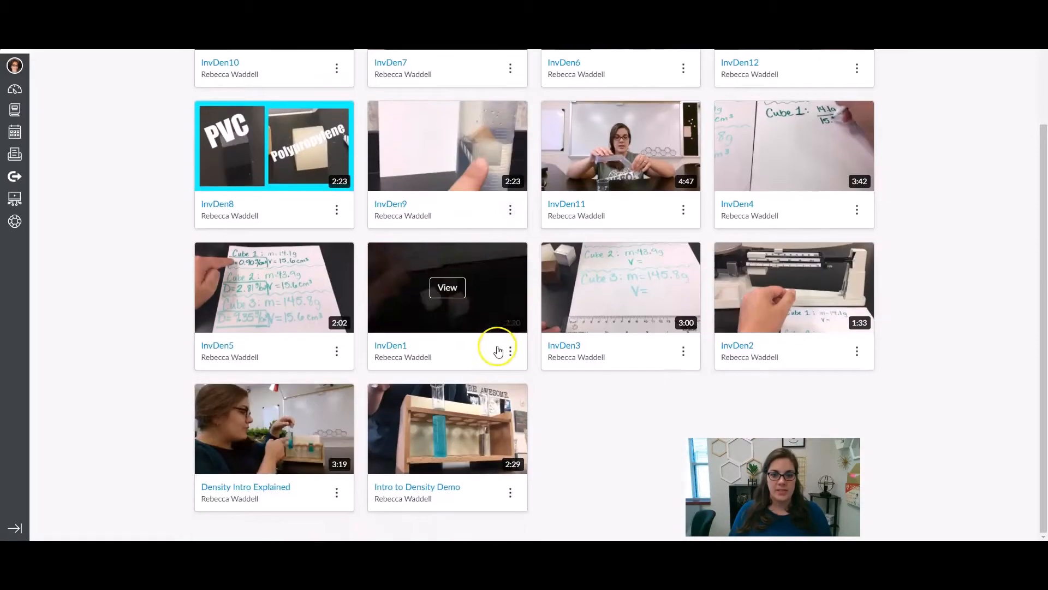
Step: Copy the embed code of the Density Intro Explained video from its sharing links and close the sharing dialog
{"action": "left_click", "coordinate": [337, 492]}
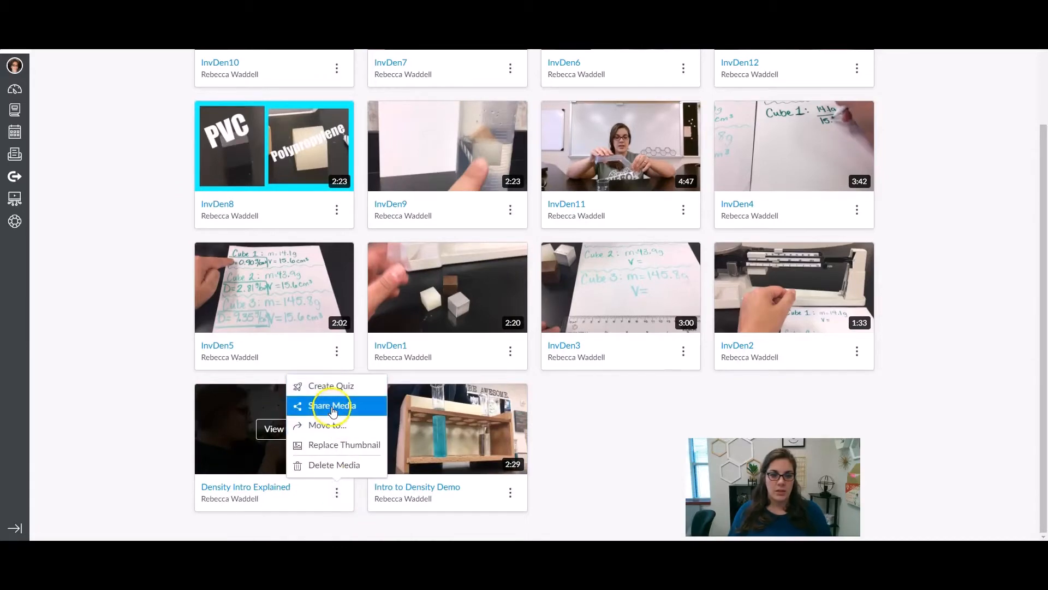
{"action": "left_click", "coordinate": [333, 407]}
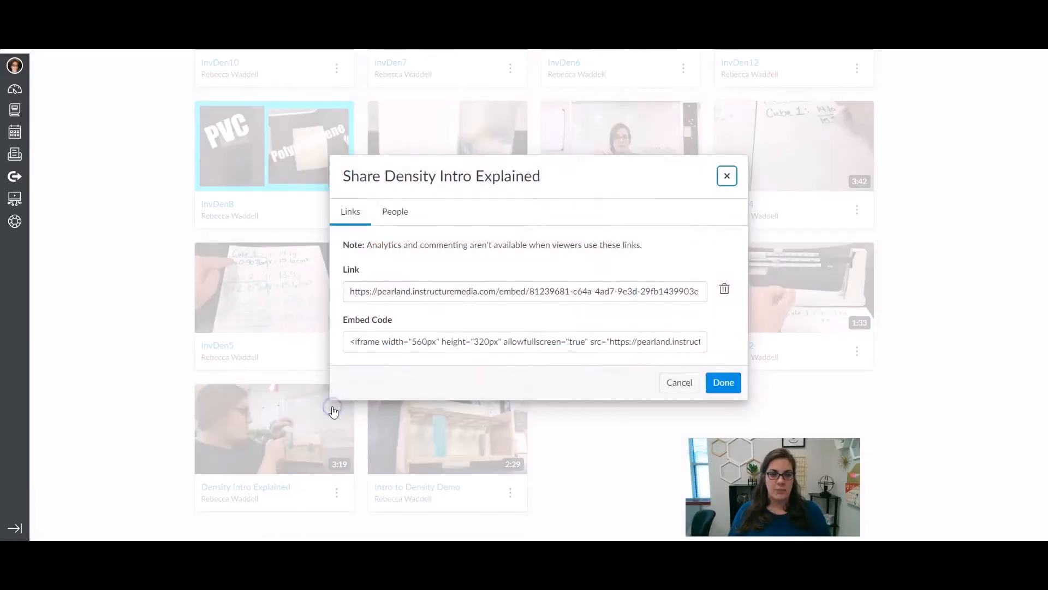
{"action": "left_click", "coordinate": [352, 341]}
{"action": "left_click_drag", "start_coordinate": [352, 341], "coordinate": [728, 341]}
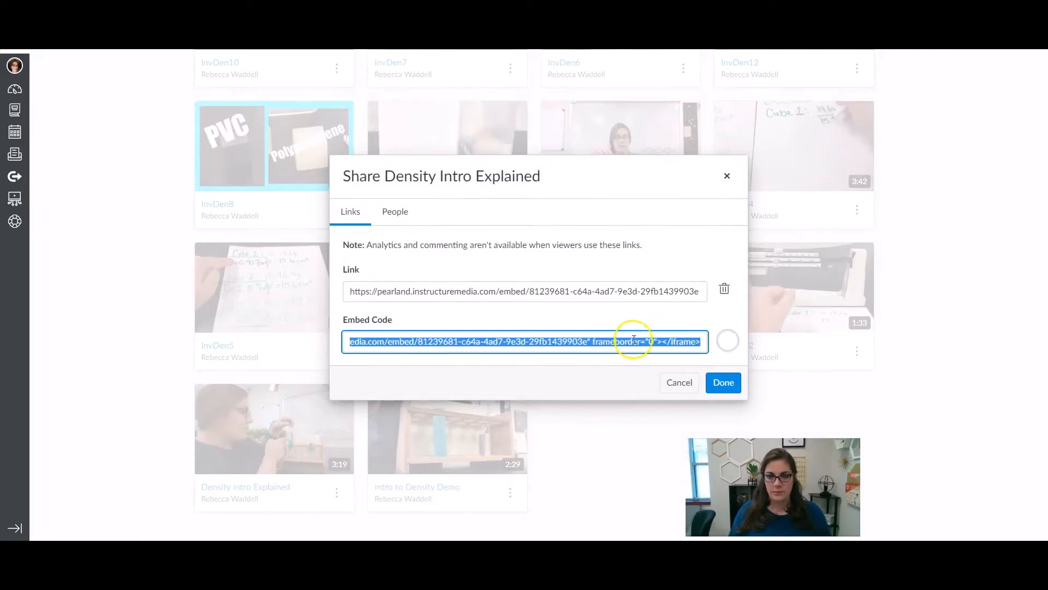
{"action": "right_click", "coordinate": [633, 341]}
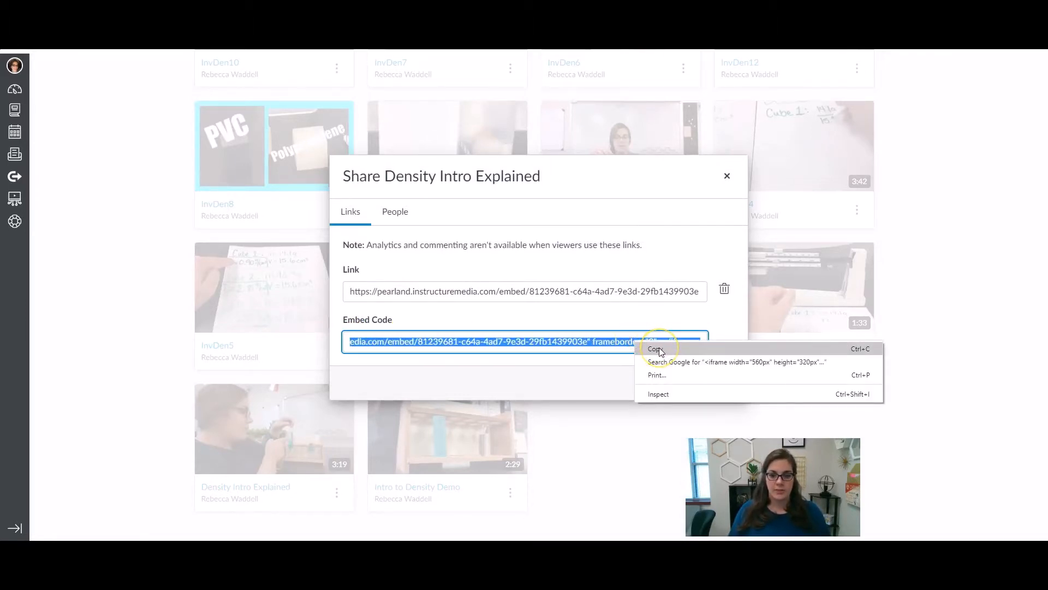
{"action": "left_click", "coordinate": [660, 349]}
{"action": "left_click", "coordinate": [719, 380]}
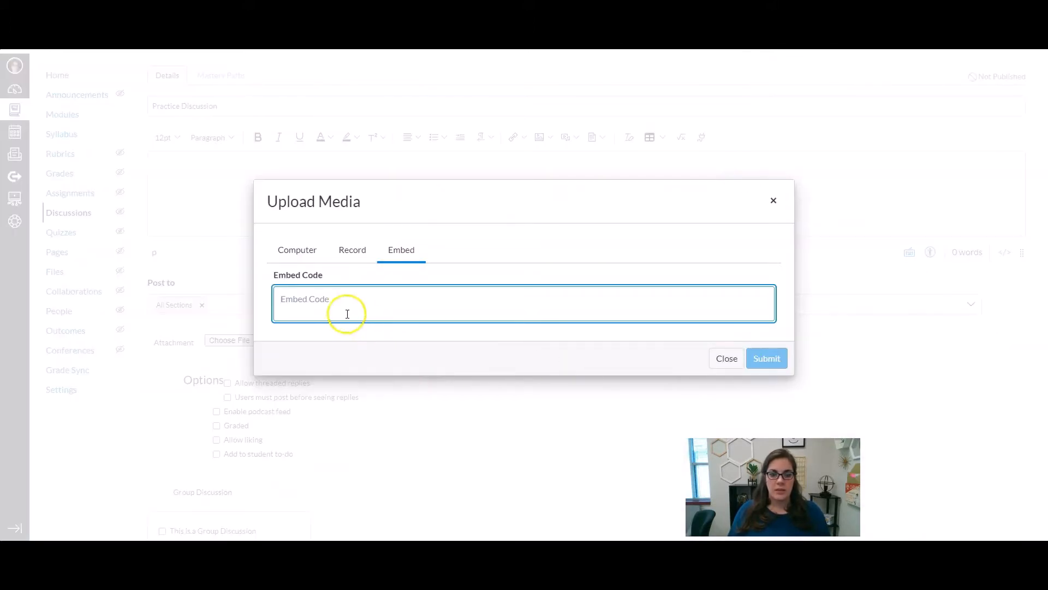
Step: Return to the discussion, paste the copied embed code into the media upload and submit it to embed the video
{"action": "left_click", "coordinate": [336, 307]}
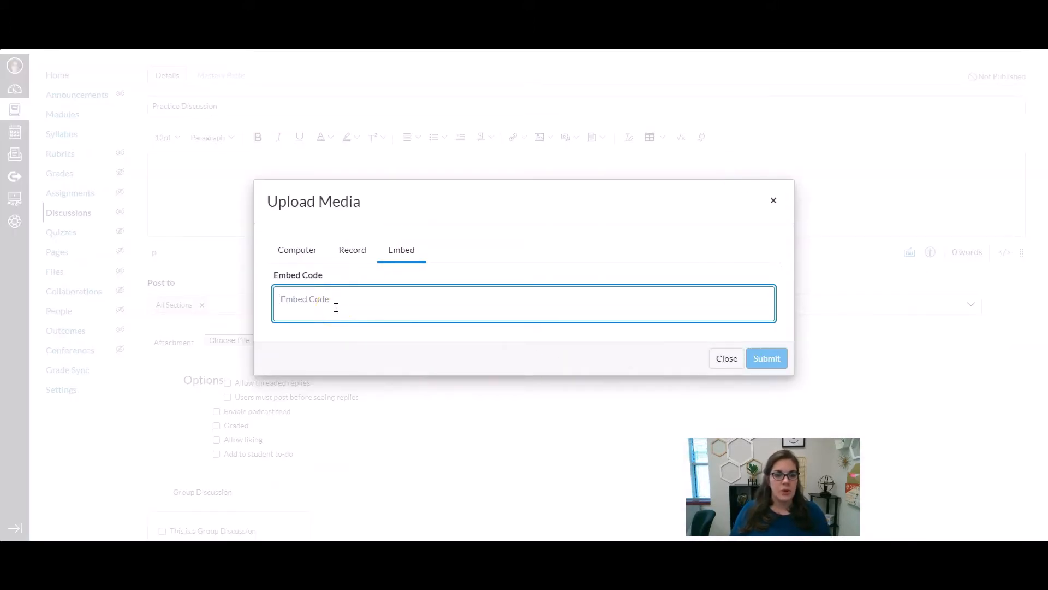
{"action": "right_click", "coordinate": [336, 304]}
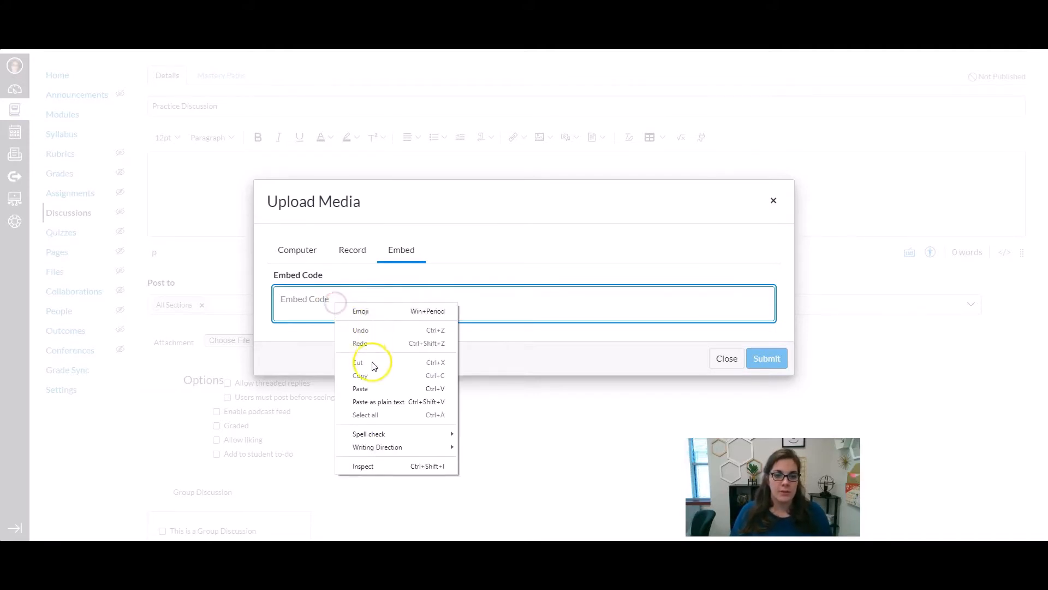
{"action": "left_click", "coordinate": [361, 388]}
{"action": "left_click", "coordinate": [766, 359]}
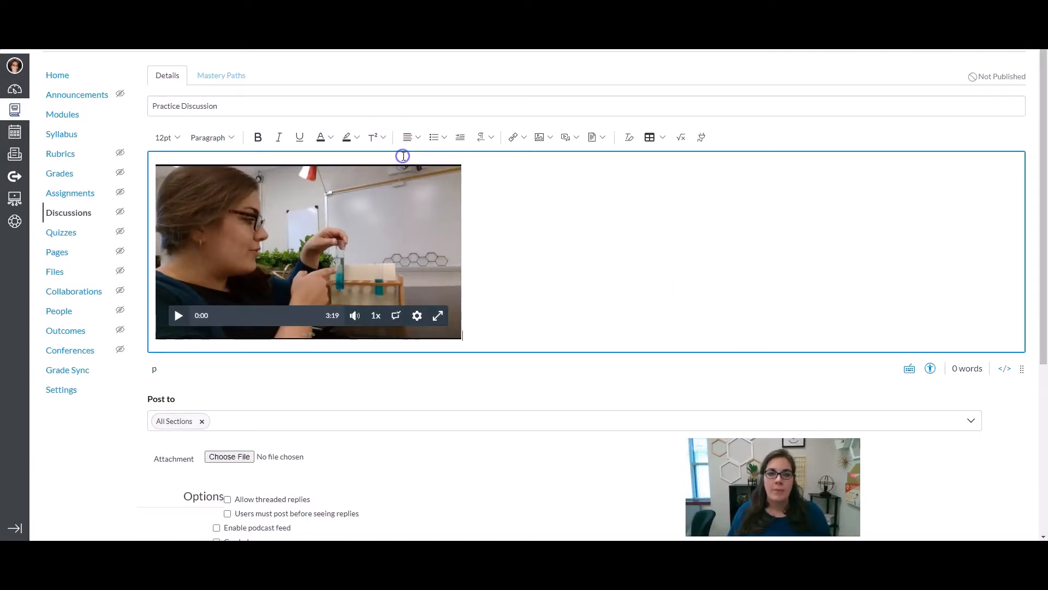
Step: Add the line "Watch this video and submit a response." above the embedded video, keeping the video in place
{"action": "left_click", "coordinate": [154, 163]}
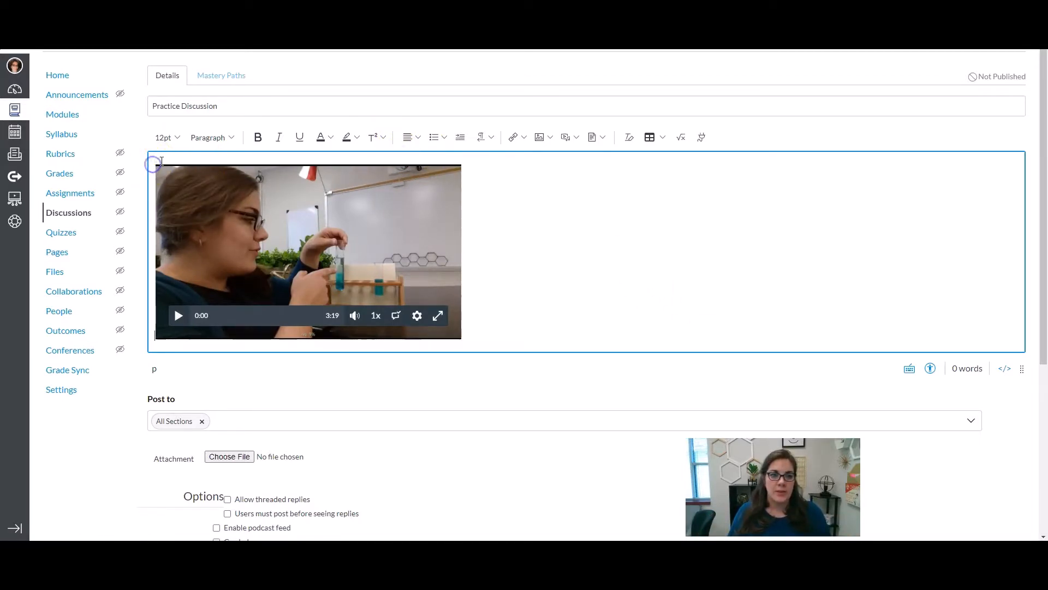
{"action": "left_click", "coordinate": [158, 157]}
{"action": "type", "text": "W"}
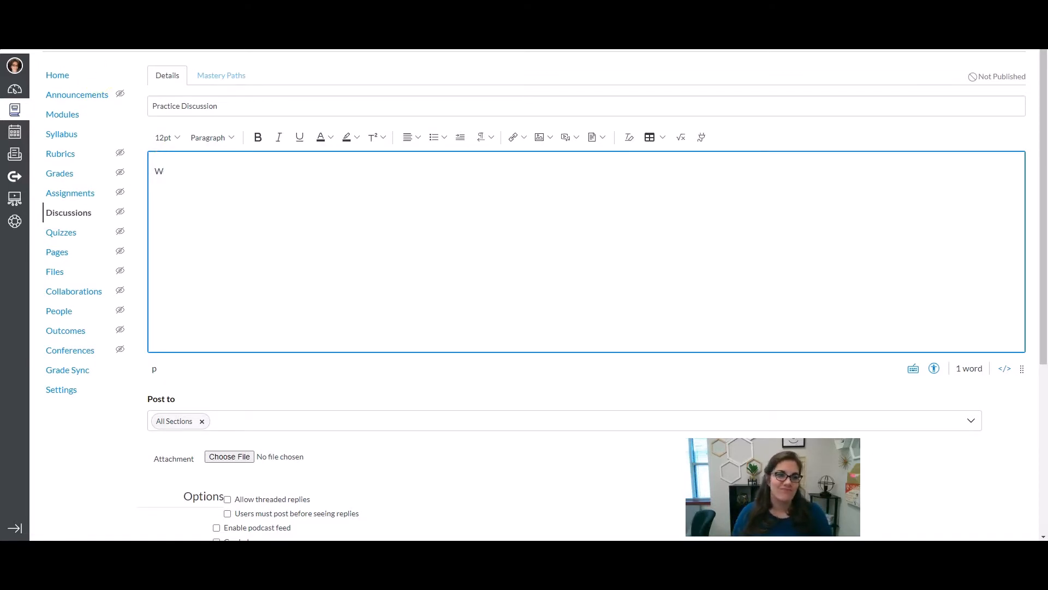
{"action": "key", "text": "ctrl+z"}
Step: Highlight the whole instruction line above the video with a light yellow background
{"action": "triple_click", "coordinate": [146, 170]}
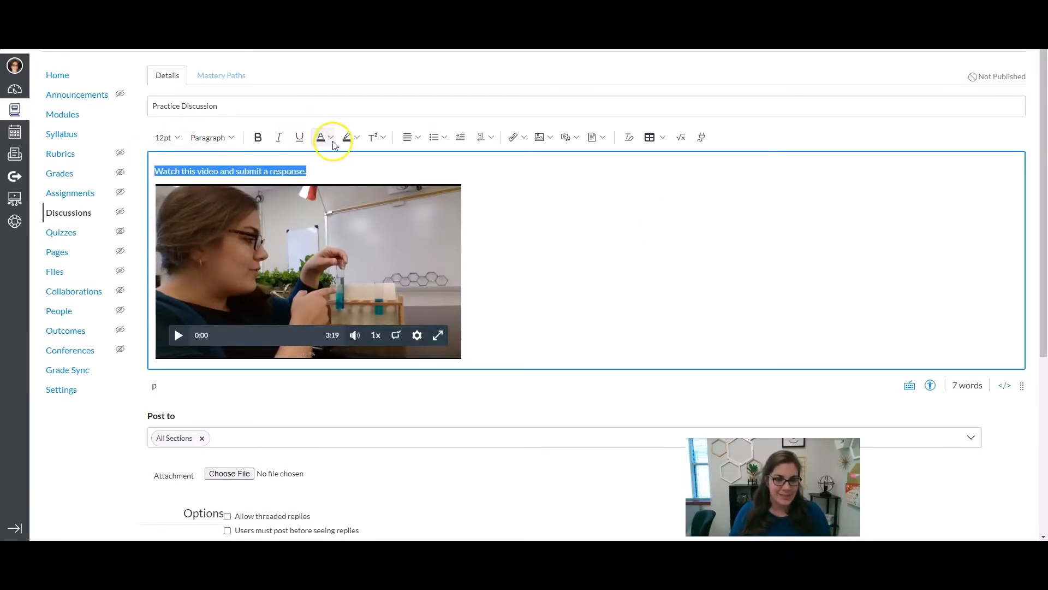
{"action": "left_click", "coordinate": [352, 137]}
{"action": "left_click", "coordinate": [358, 156]}
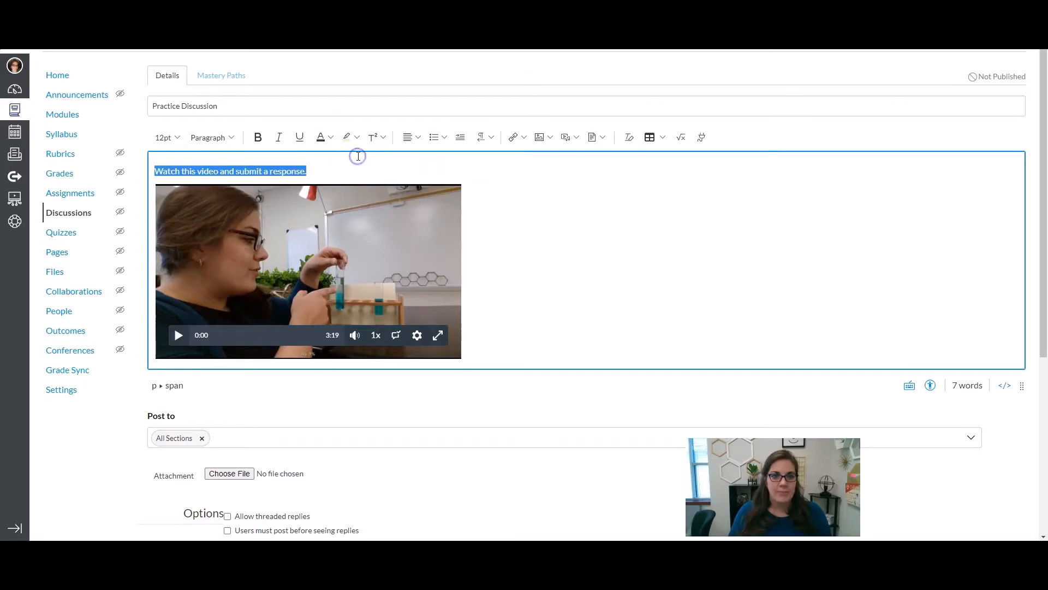
{"action": "left_click", "coordinate": [358, 168]}
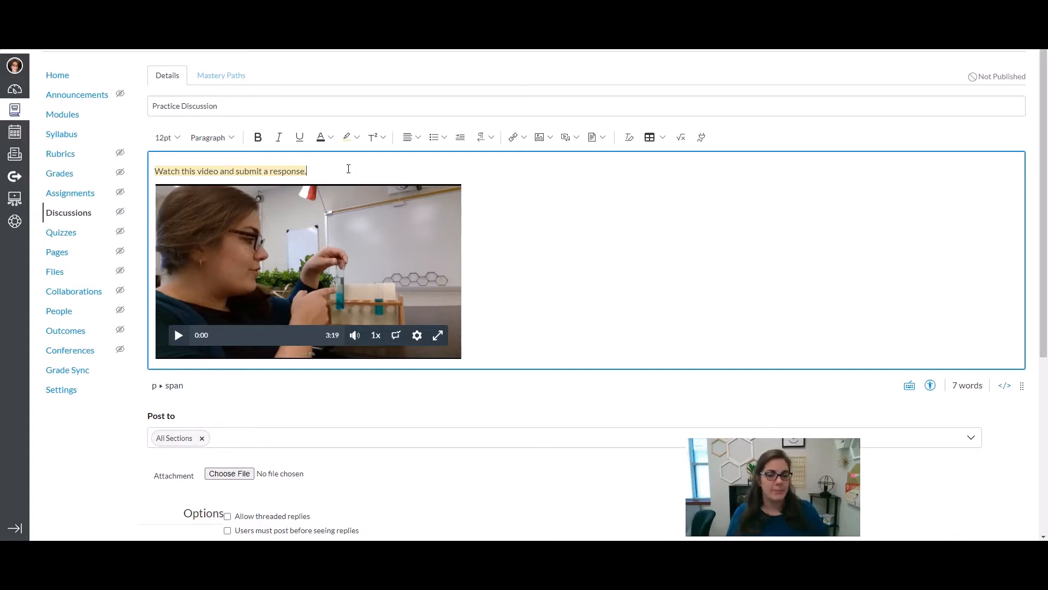
Step: Review the discussion's content and its section, attachment, options, group and availability settings
{"action": "scroll", "coordinate": [633, 250], "scroll_direction": "down", "scroll_amount": 1}
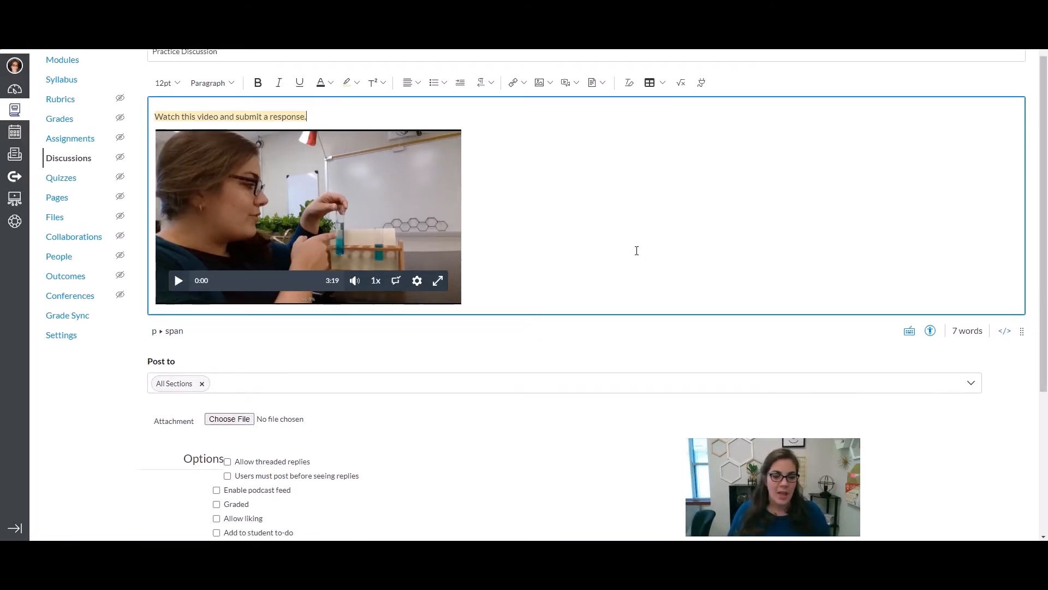
{"action": "scroll", "coordinate": [636, 250], "scroll_direction": "down", "scroll_amount": 1}
{"action": "scroll", "coordinate": [637, 251], "scroll_direction": "up", "scroll_amount": 1}
{"action": "scroll", "coordinate": [636, 251], "scroll_direction": "up", "scroll_amount": 1}
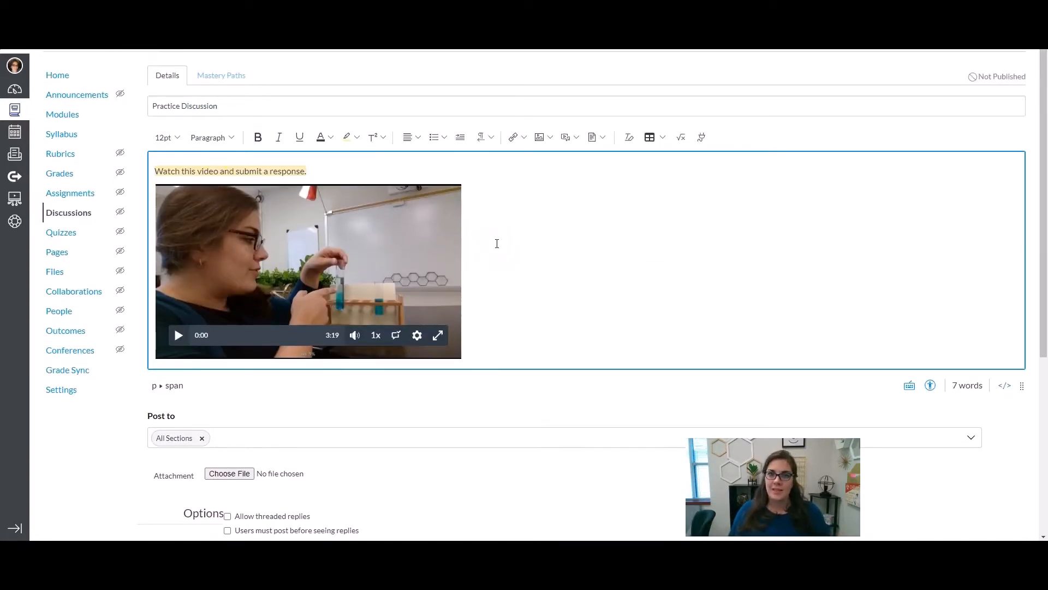
{"action": "scroll", "coordinate": [497, 243], "scroll_direction": "down", "scroll_amount": 5}
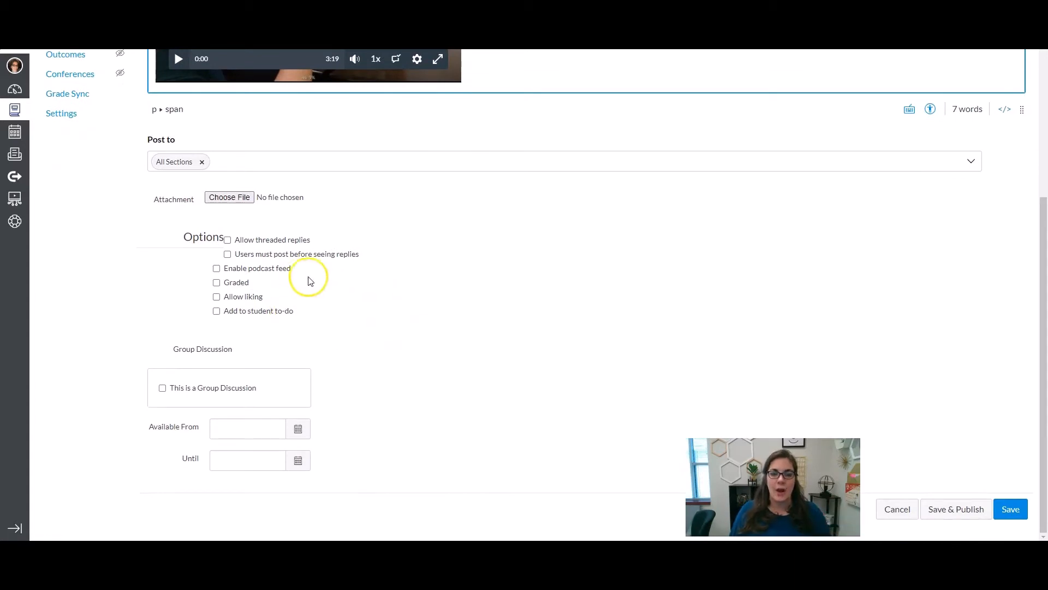
{"action": "scroll", "coordinate": [503, 278], "scroll_direction": "up", "scroll_amount": 5}
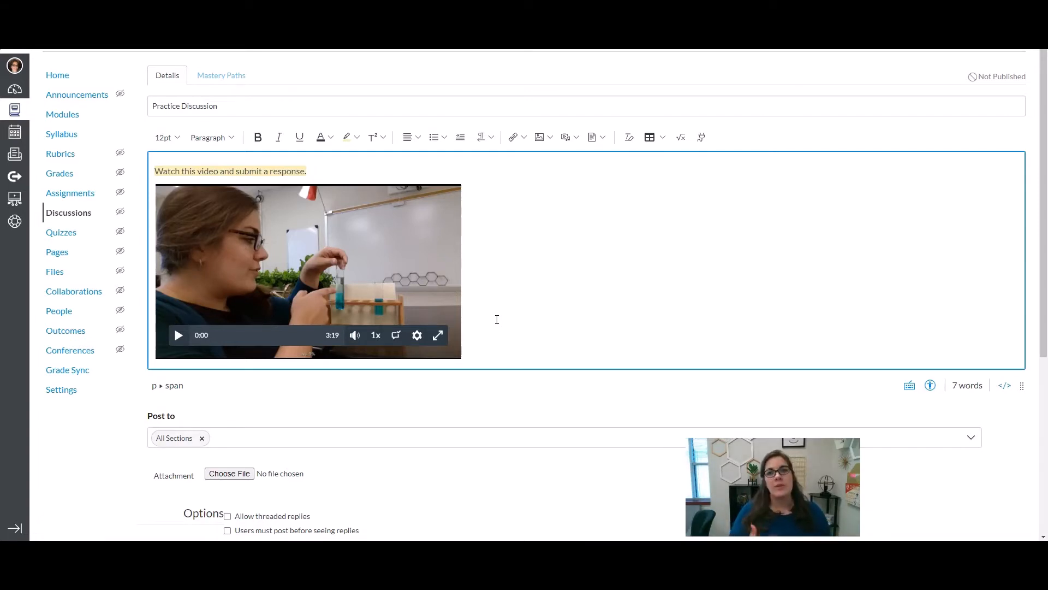
Step: Require users to post before seeing replies and allow liking in the discussion's options
{"action": "scroll", "coordinate": [497, 320], "scroll_direction": "down", "scroll_amount": 4}
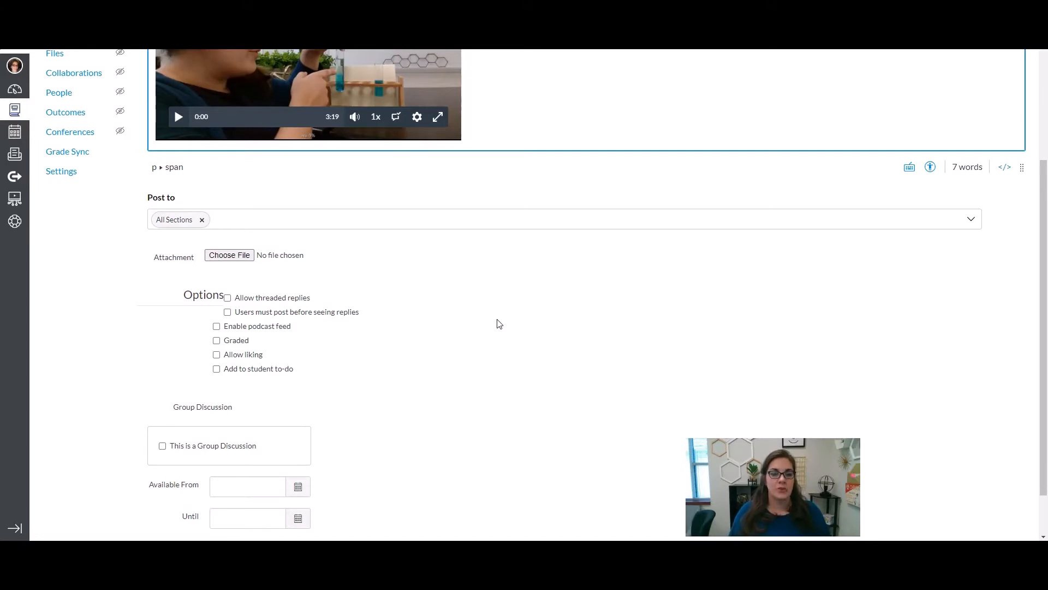
{"action": "scroll", "coordinate": [498, 323], "scroll_direction": "down", "scroll_amount": 1}
{"action": "left_click", "coordinate": [198, 234]}
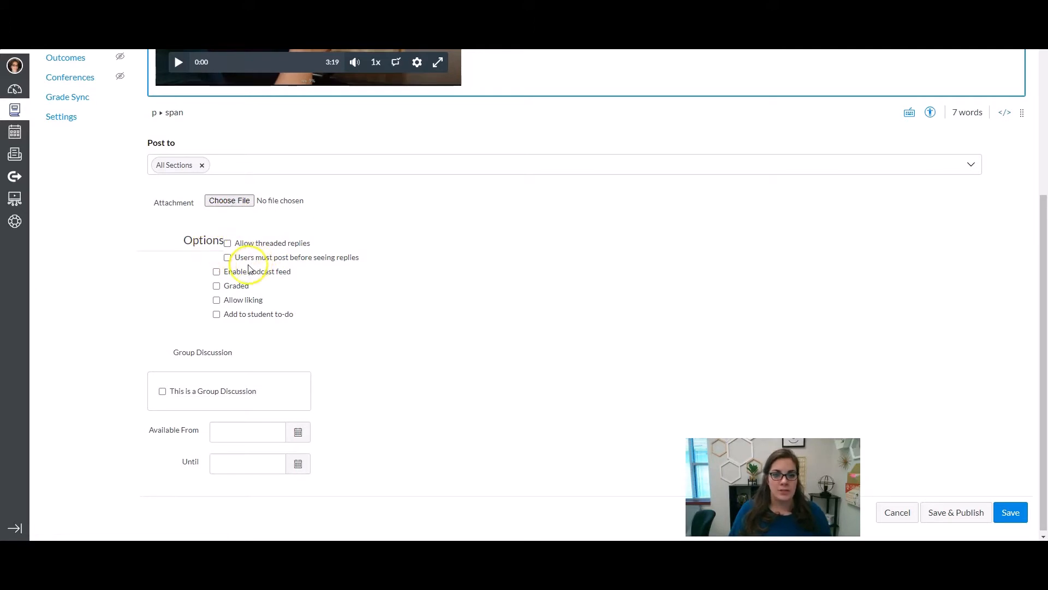
{"action": "left_click", "coordinate": [227, 258]}
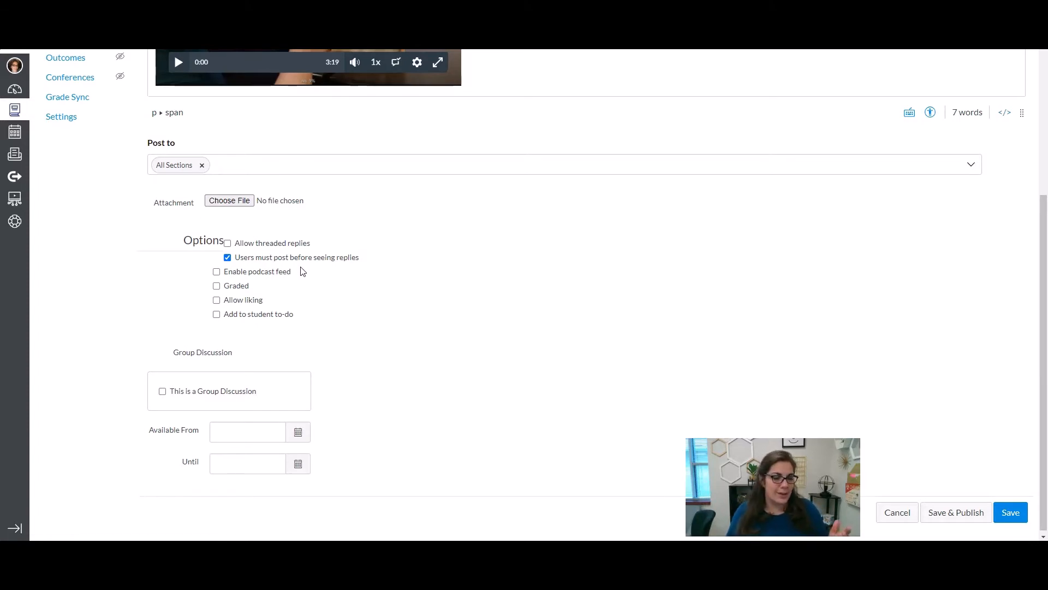
{"action": "left_click", "coordinate": [401, 272]}
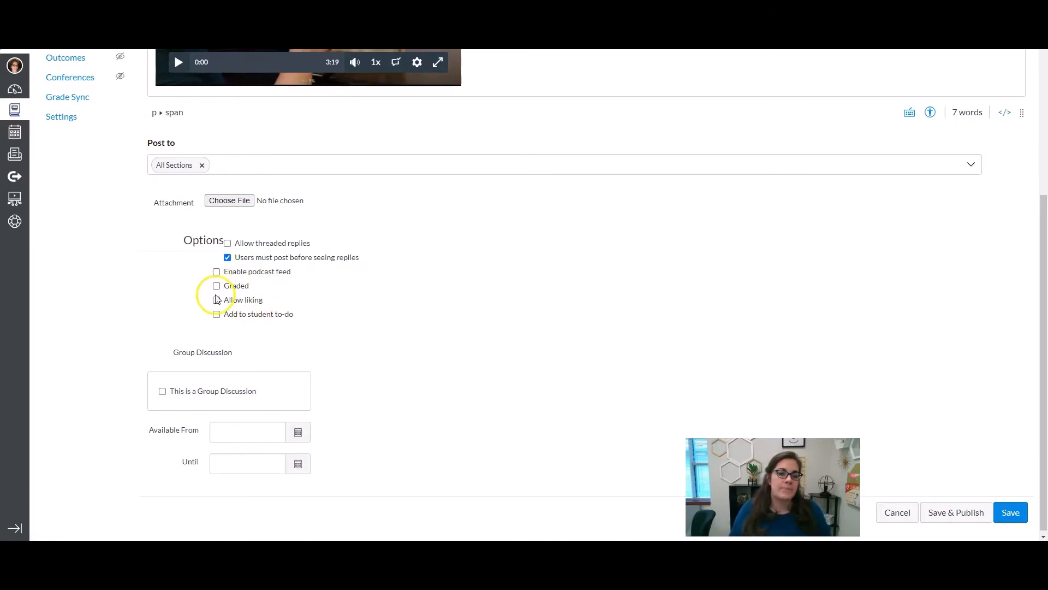
{"action": "left_click", "coordinate": [216, 301]}
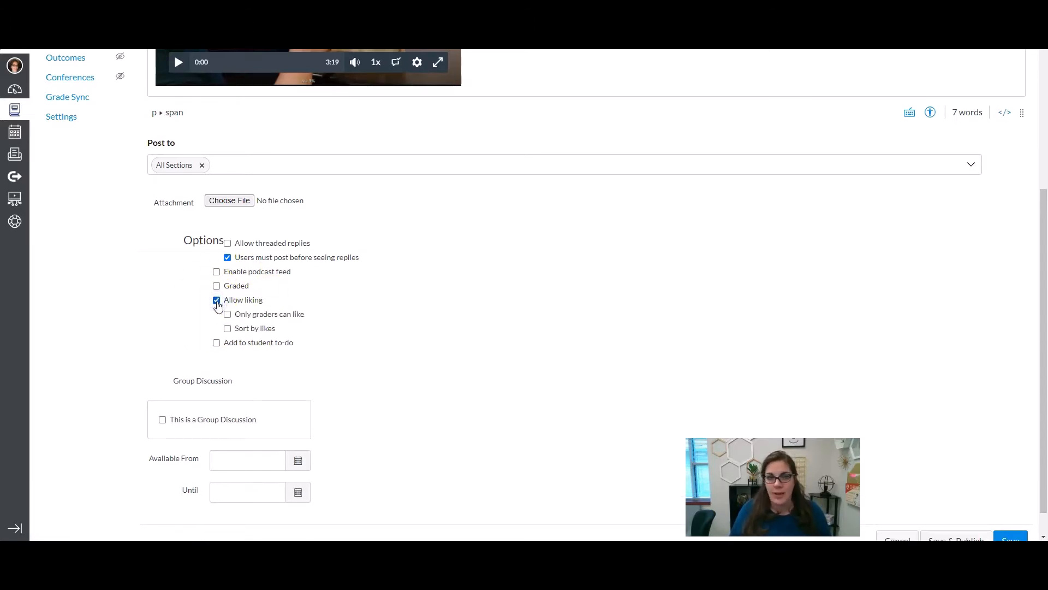
Step: Turn off liking in the discussion's options
{"action": "left_click", "coordinate": [217, 300]}
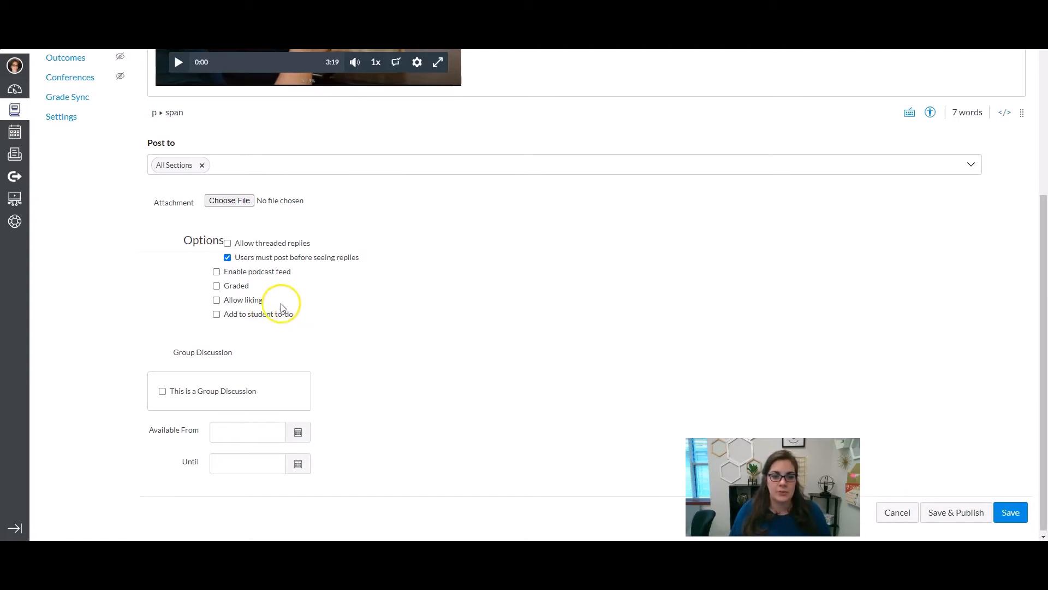
Step: Turn on grading for the discussion to look at its grade display choices and assignment settings, and turn grading off again
{"action": "left_click", "coordinate": [220, 287]}
{"action": "scroll", "coordinate": [424, 297], "scroll_direction": "down", "scroll_amount": 3}
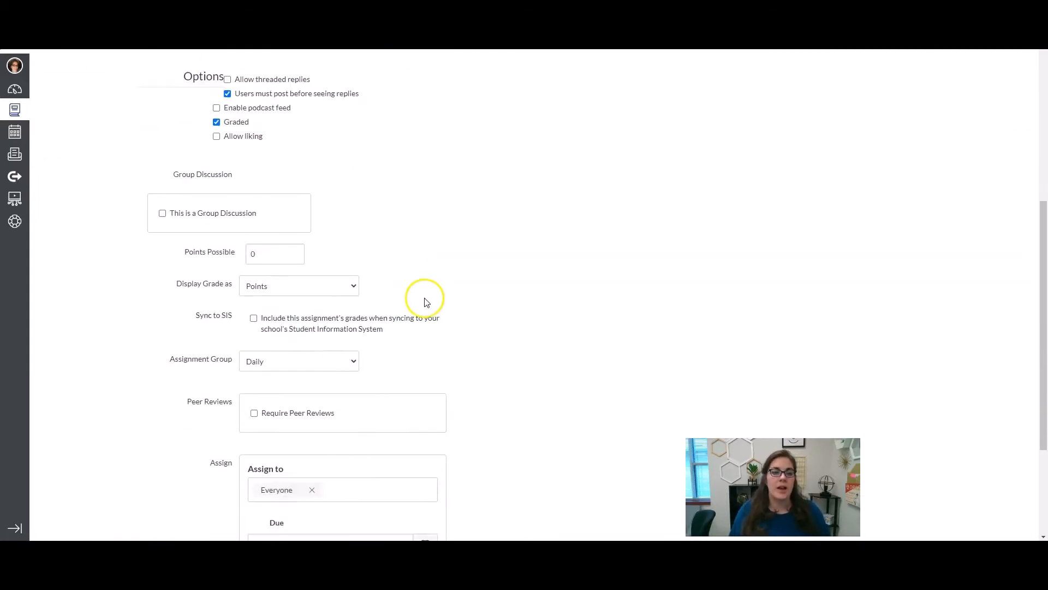
{"action": "left_click", "coordinate": [338, 285]}
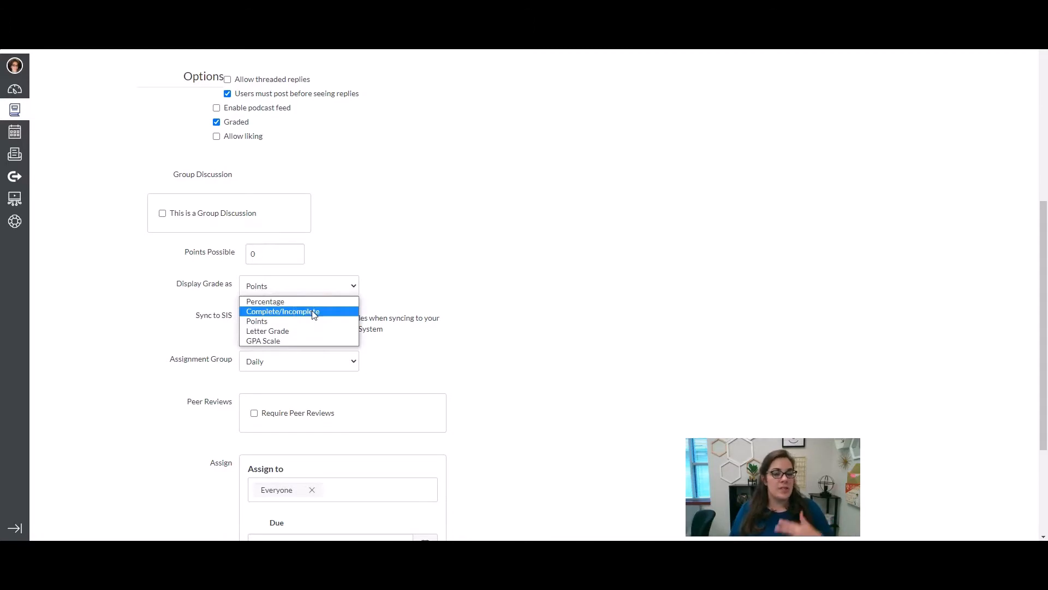
{"action": "scroll", "coordinate": [436, 251], "scroll_direction": "down", "scroll_amount": 1}
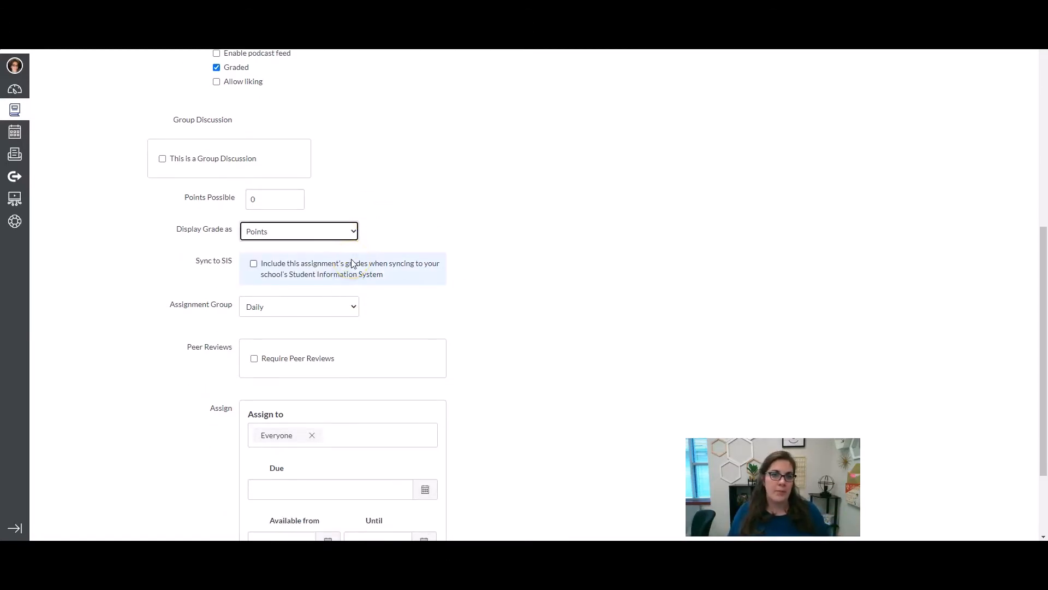
{"action": "scroll", "coordinate": [354, 243], "scroll_direction": "up", "scroll_amount": 4}
{"action": "left_click", "coordinate": [216, 285]}
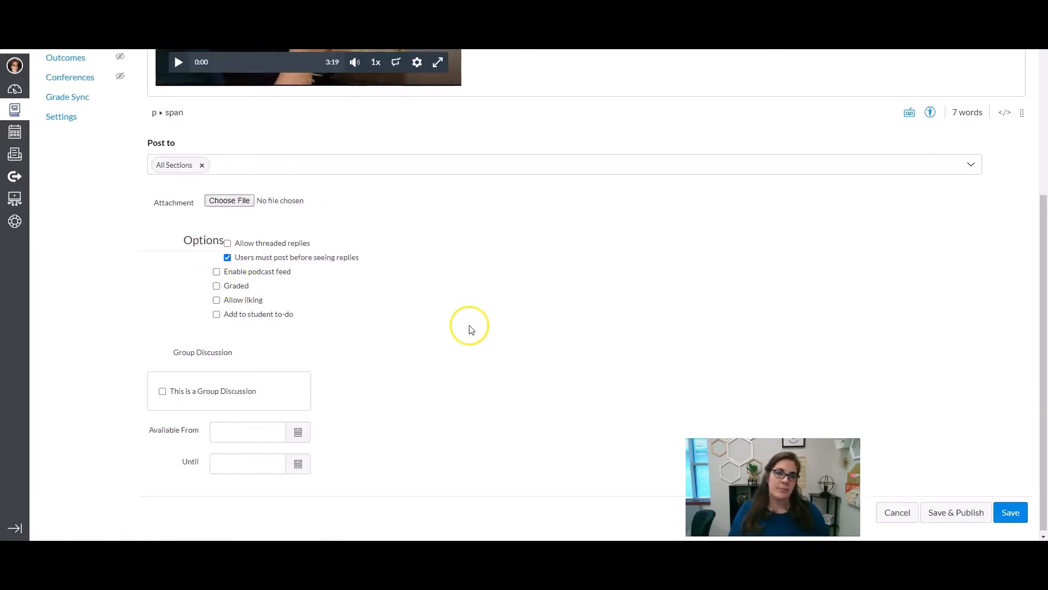
Step: Review the discussion's highlighted instruction line, embedded video, and section, reply and group settings
{"action": "scroll", "coordinate": [474, 322], "scroll_direction": "up", "scroll_amount": 5}
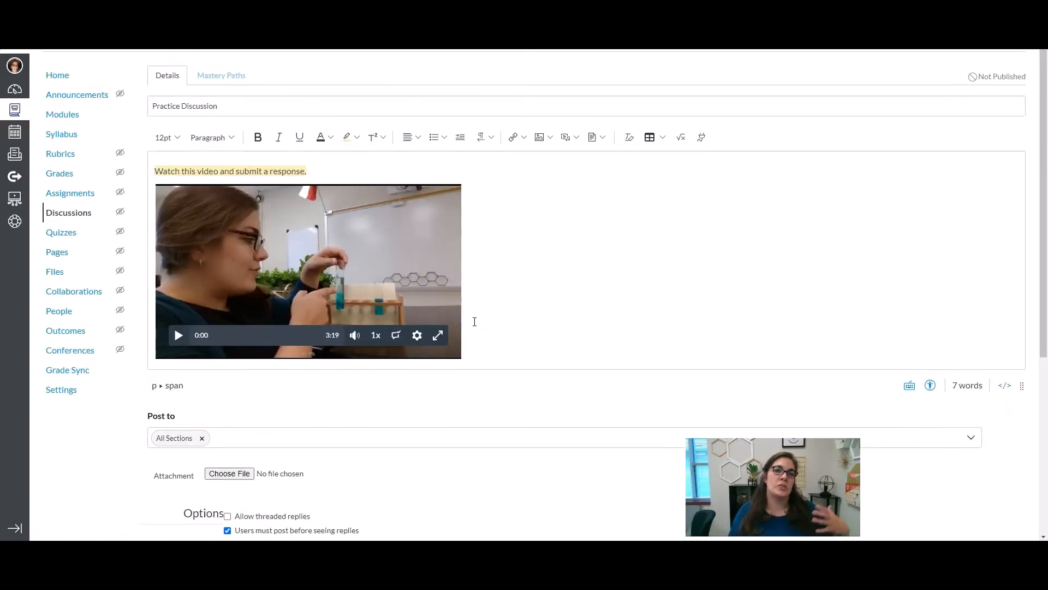
{"action": "scroll", "coordinate": [475, 320], "scroll_direction": "down", "scroll_amount": 4}
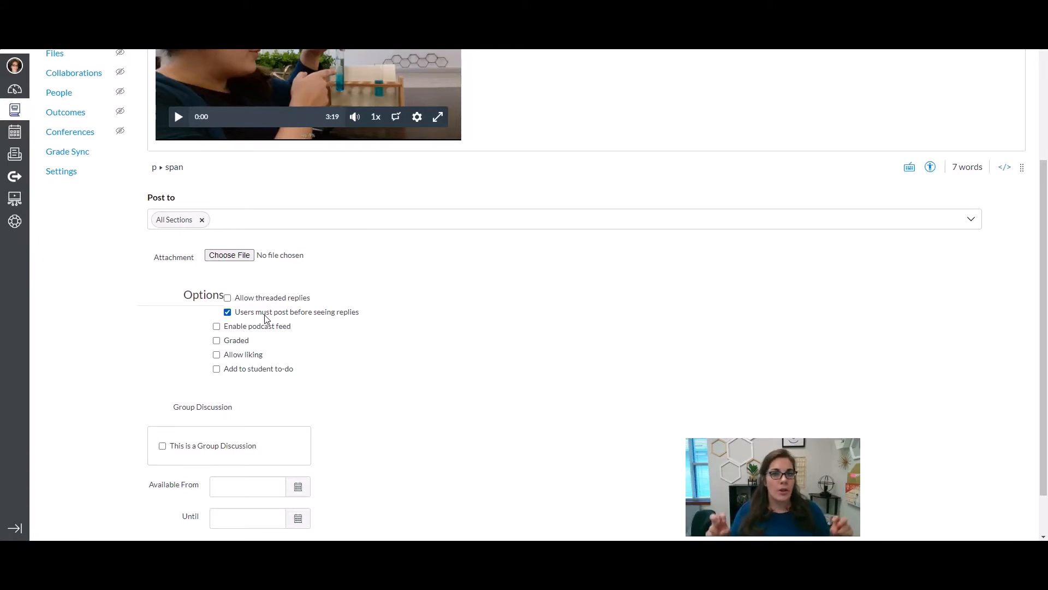
{"action": "scroll", "coordinate": [485, 293], "scroll_direction": "down", "scroll_amount": 1}
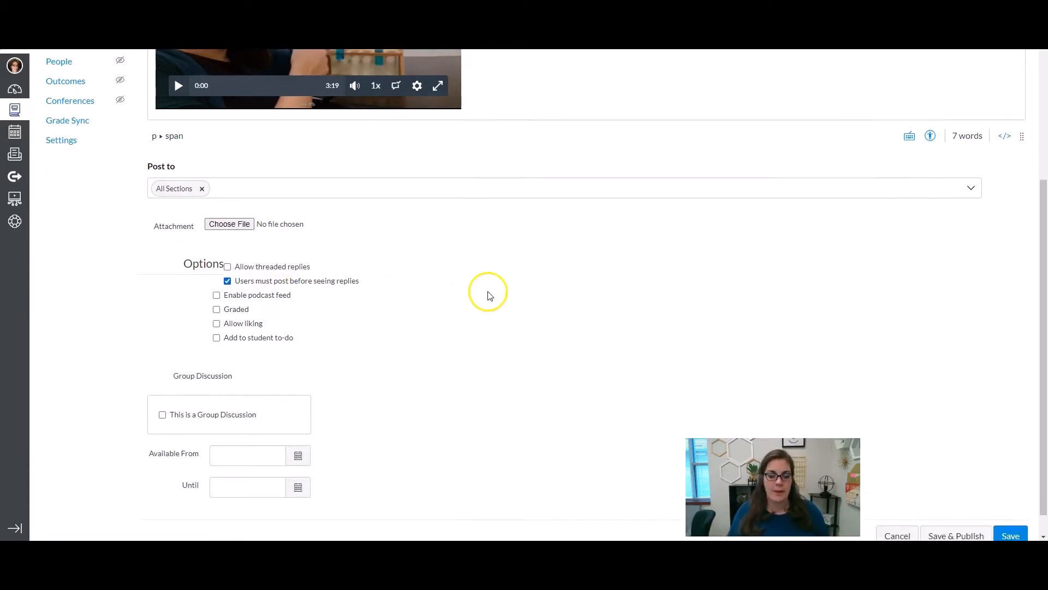
{"action": "scroll", "coordinate": [546, 289], "scroll_direction": "up", "scroll_amount": 5}
{"action": "scroll", "coordinate": [534, 289], "scroll_direction": "down", "scroll_amount": 4}
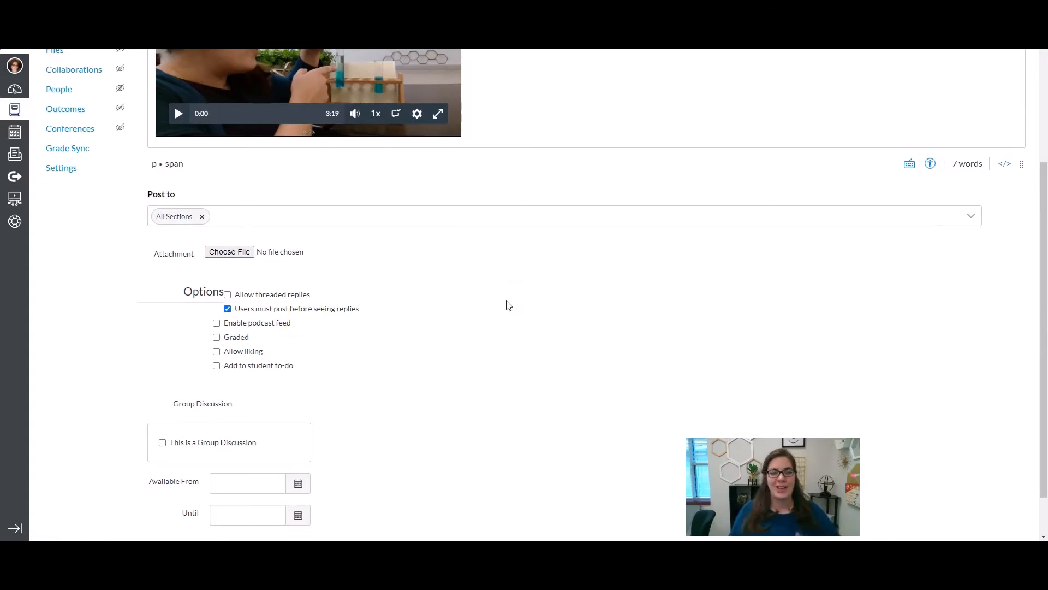
{"action": "scroll", "coordinate": [524, 298], "scroll_direction": "up", "scroll_amount": 4}
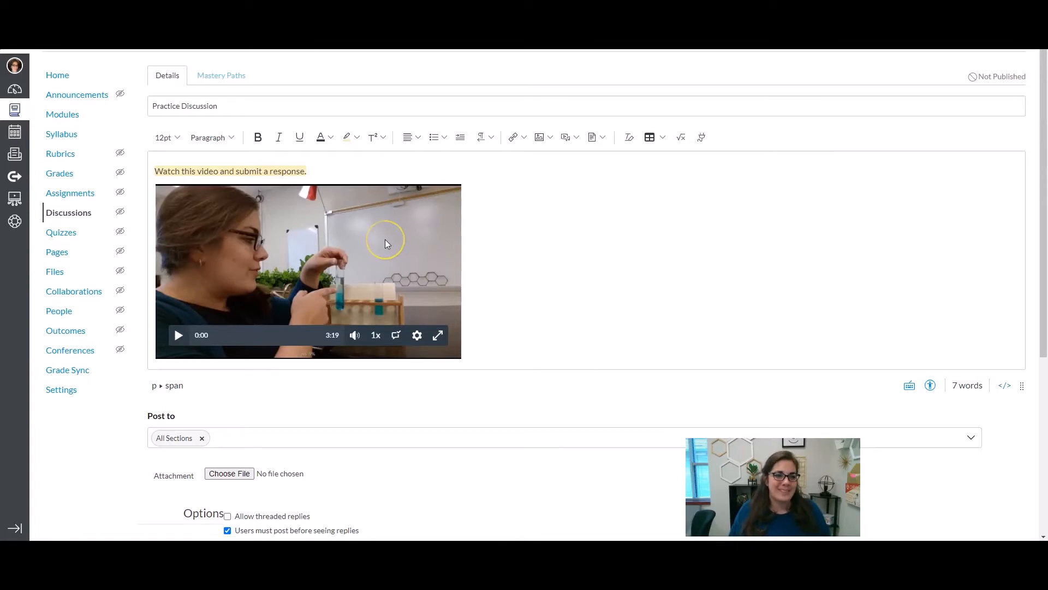
{"action": "scroll", "coordinate": [274, 169], "scroll_direction": "down", "scroll_amount": 1}
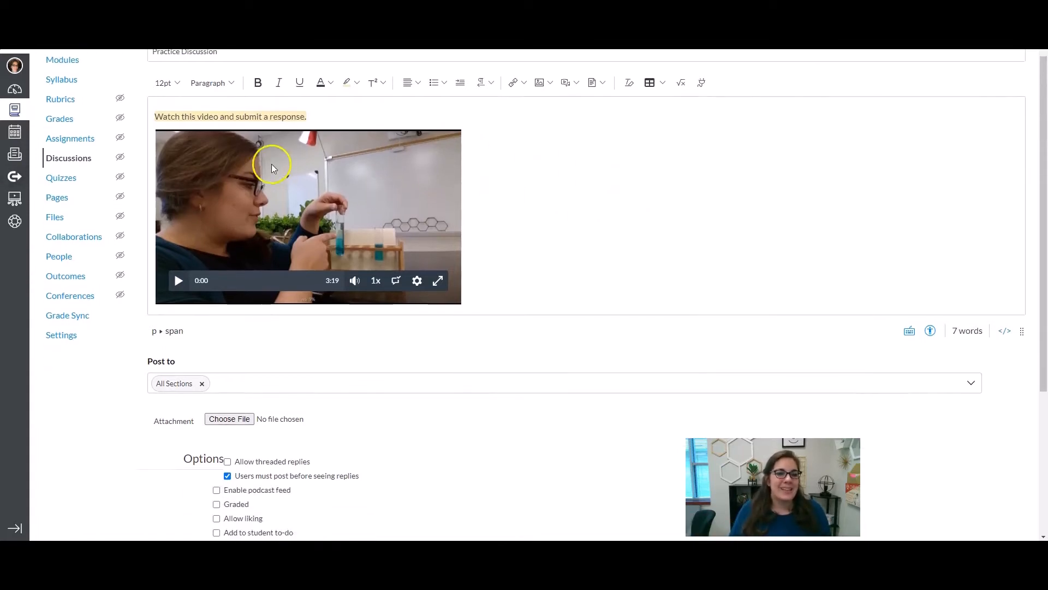
{"action": "scroll", "coordinate": [176, 182], "scroll_direction": "up", "scroll_amount": 1}
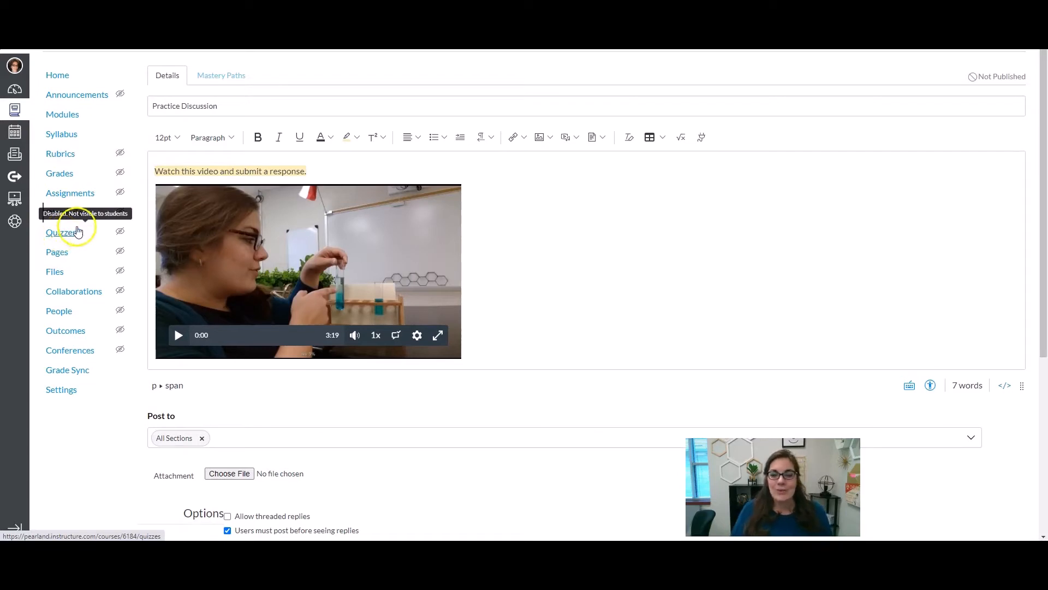
Step: Save the practice discussion without publishing it
{"action": "scroll", "coordinate": [819, 322], "scroll_direction": "down", "scroll_amount": 5}
{"action": "left_click", "coordinate": [1011, 509]}
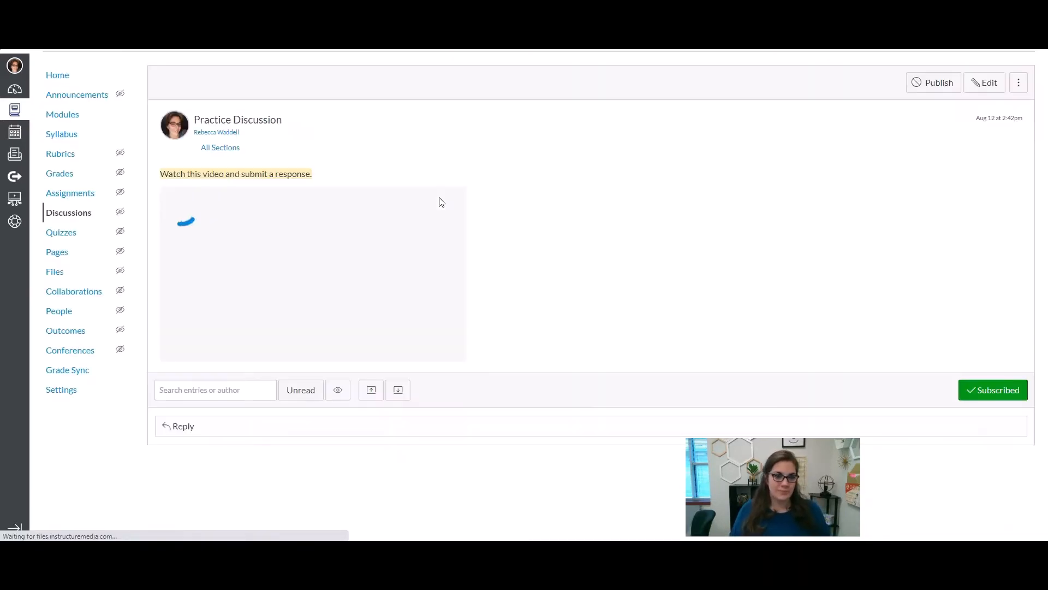
Step: Check the New Quizzes entry among the feature options in the course settings
{"action": "left_click", "coordinate": [63, 234]}
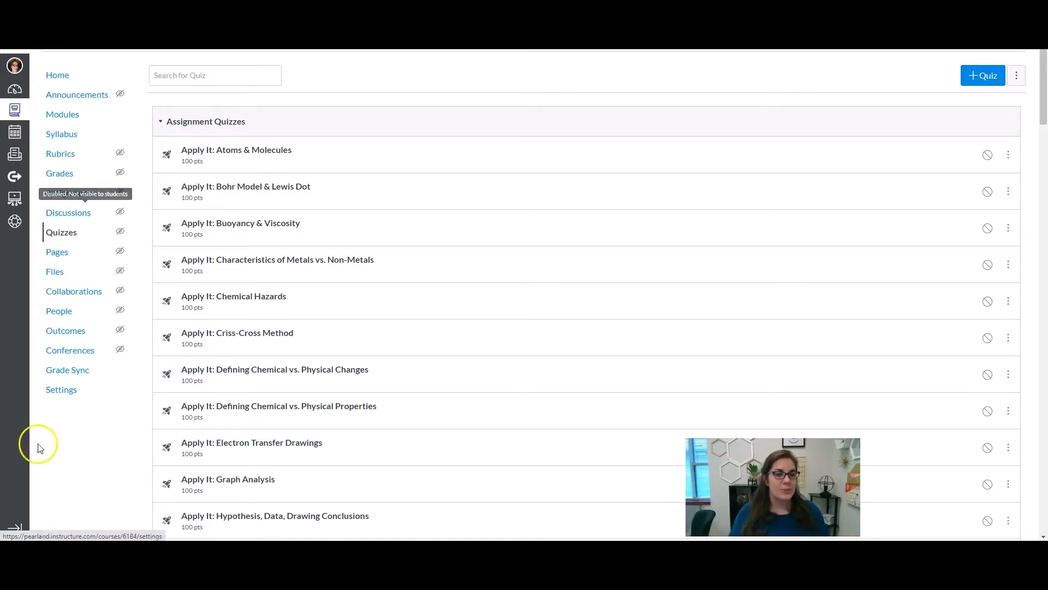
{"action": "left_click", "coordinate": [64, 396]}
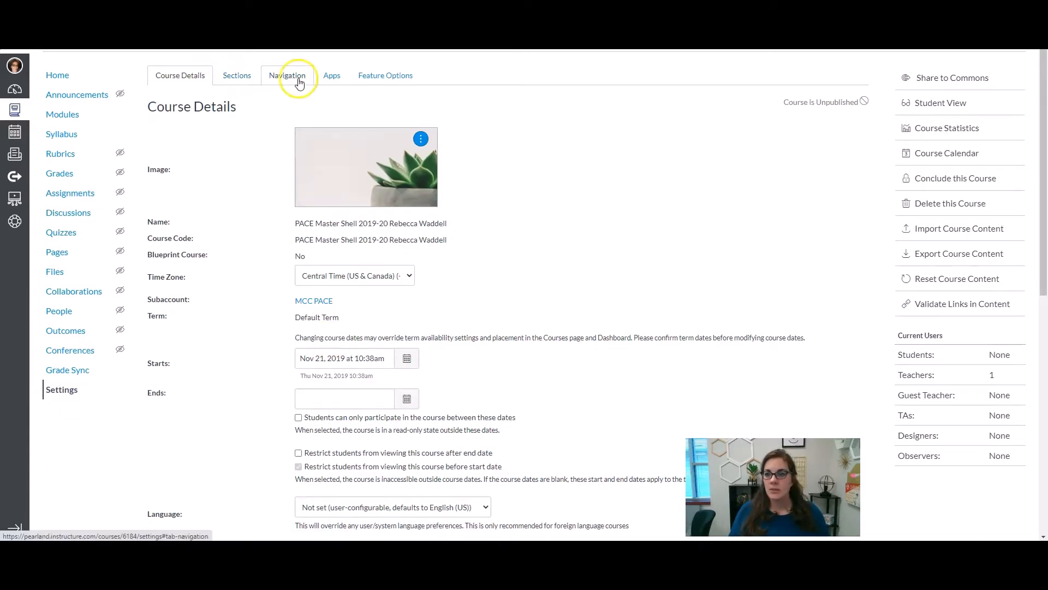
{"action": "left_click", "coordinate": [281, 74]}
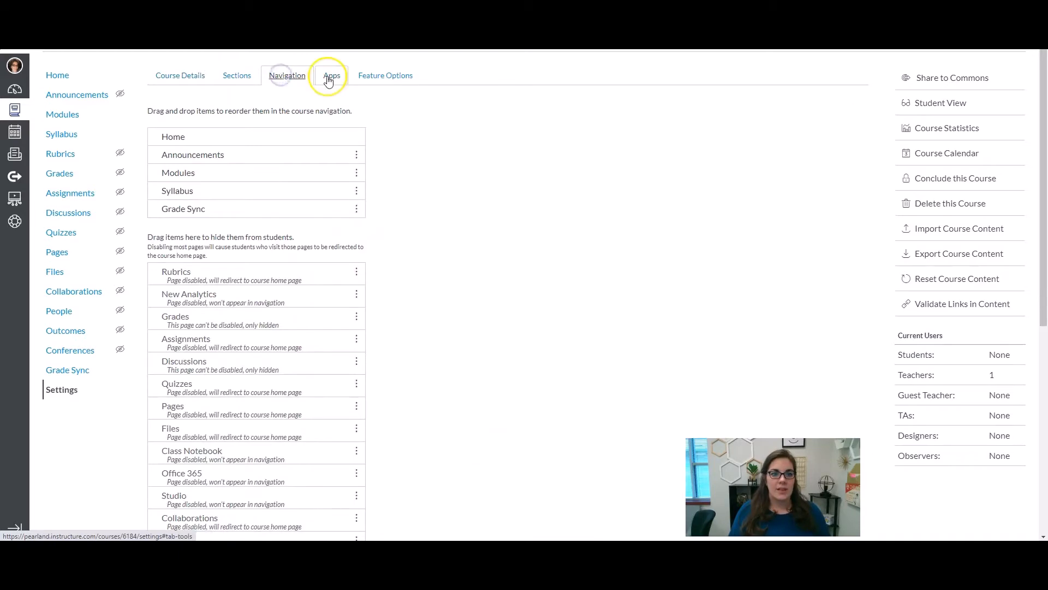
{"action": "left_click", "coordinate": [385, 76]}
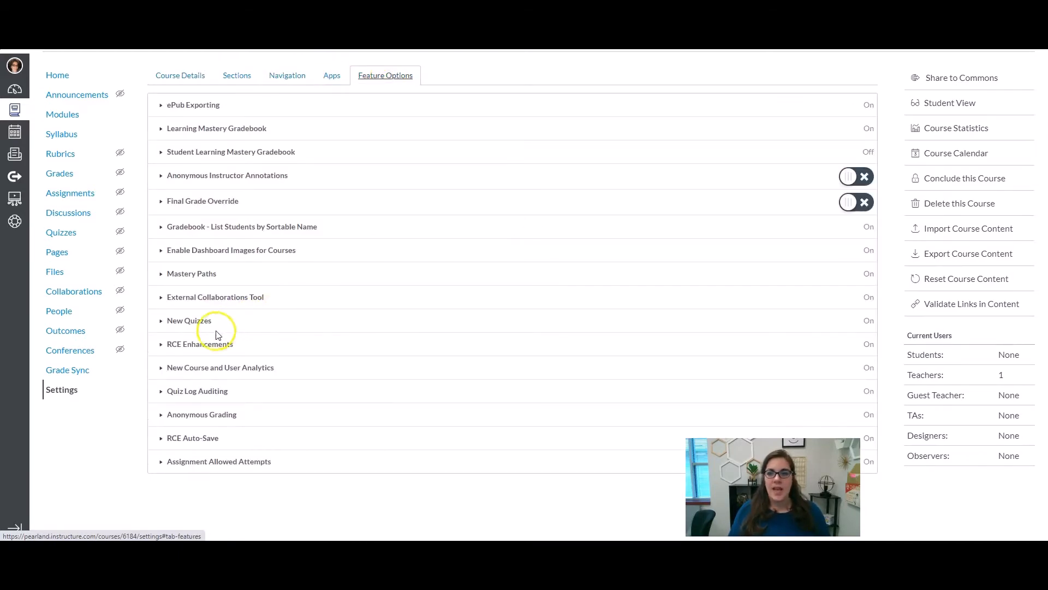
{"action": "left_click_drag", "start_coordinate": [156, 324], "coordinate": [875, 324]}
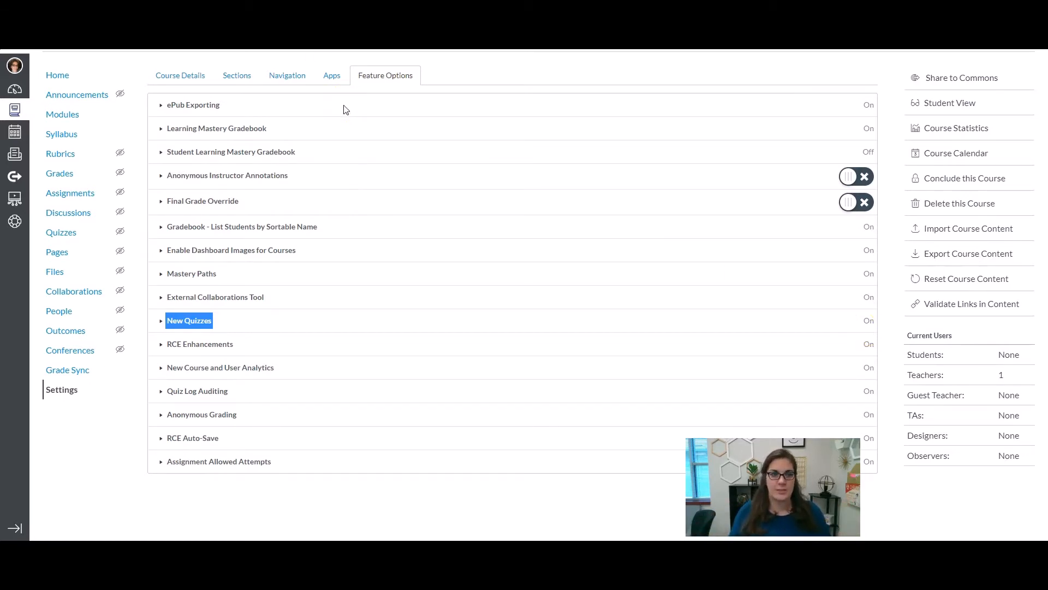
Step: Start a new quiz from the course's quiz list, choosing New Quizzes as the quiz engine
{"action": "left_click", "coordinate": [61, 237]}
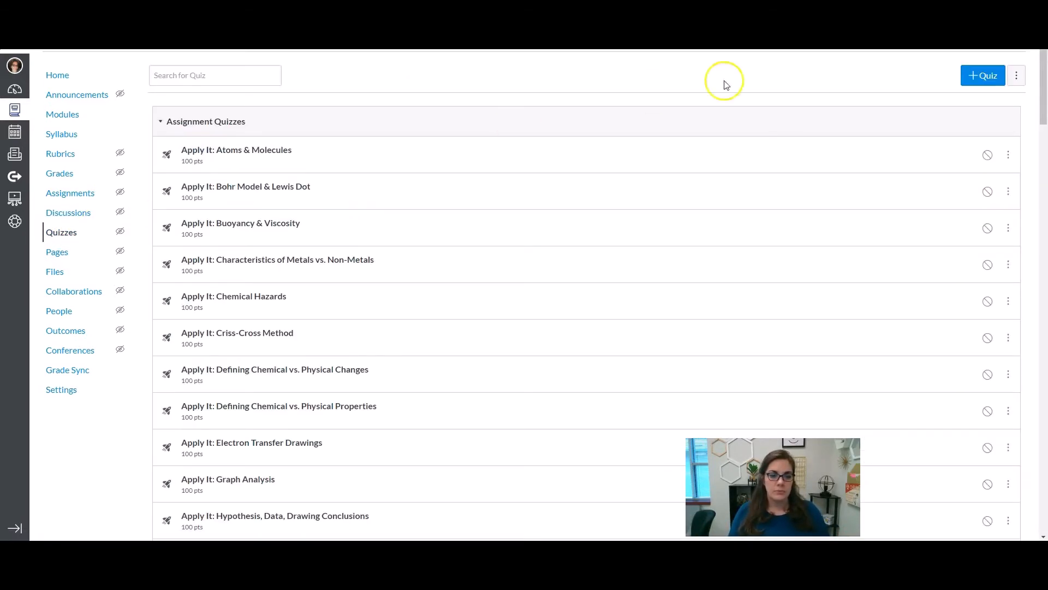
{"action": "left_click", "coordinate": [983, 76]}
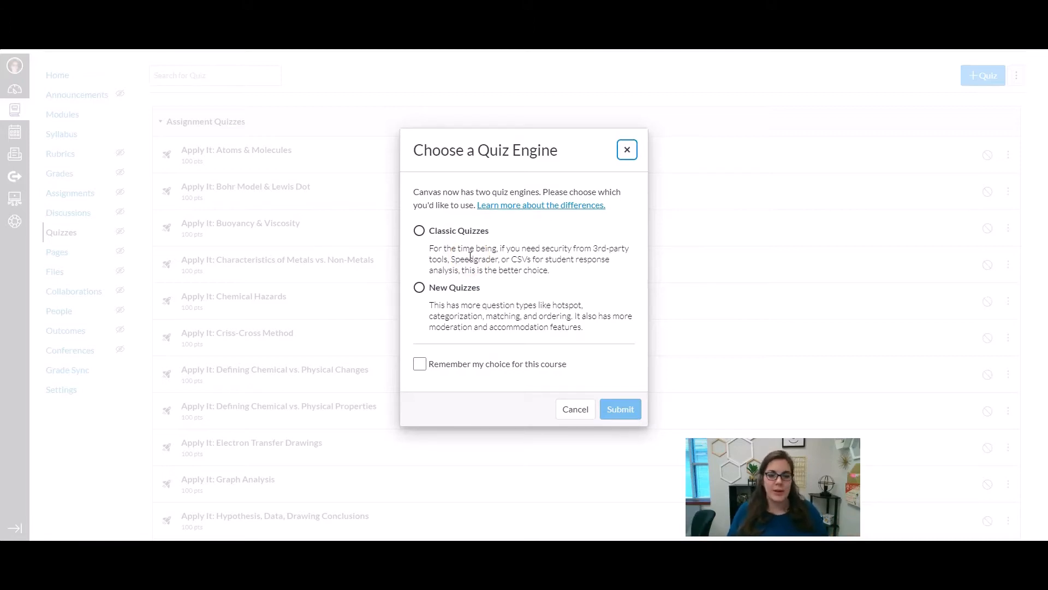
{"action": "left_click", "coordinate": [427, 288]}
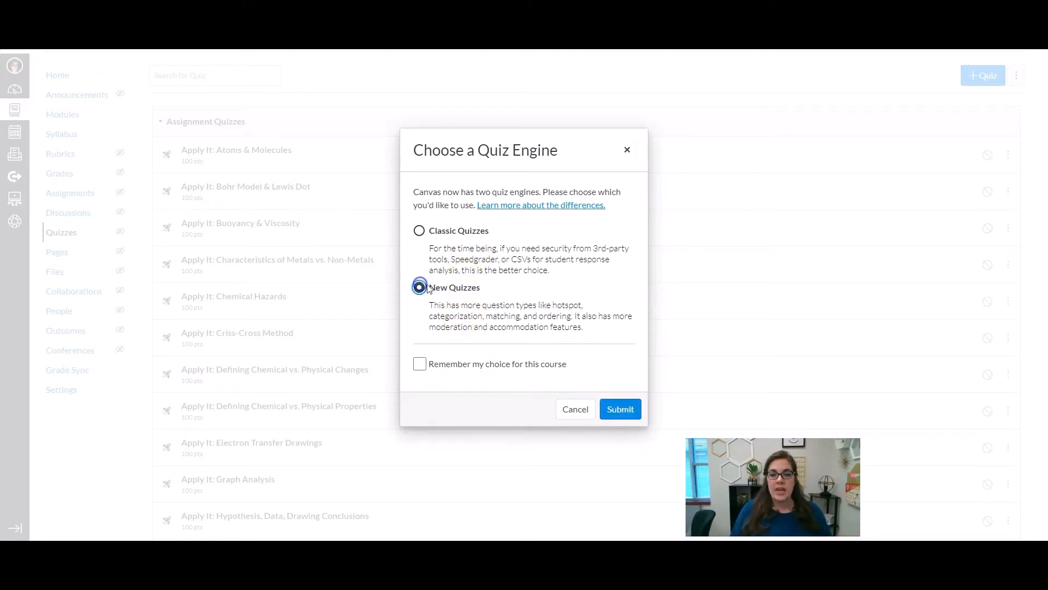
{"action": "left_click", "coordinate": [621, 410]}
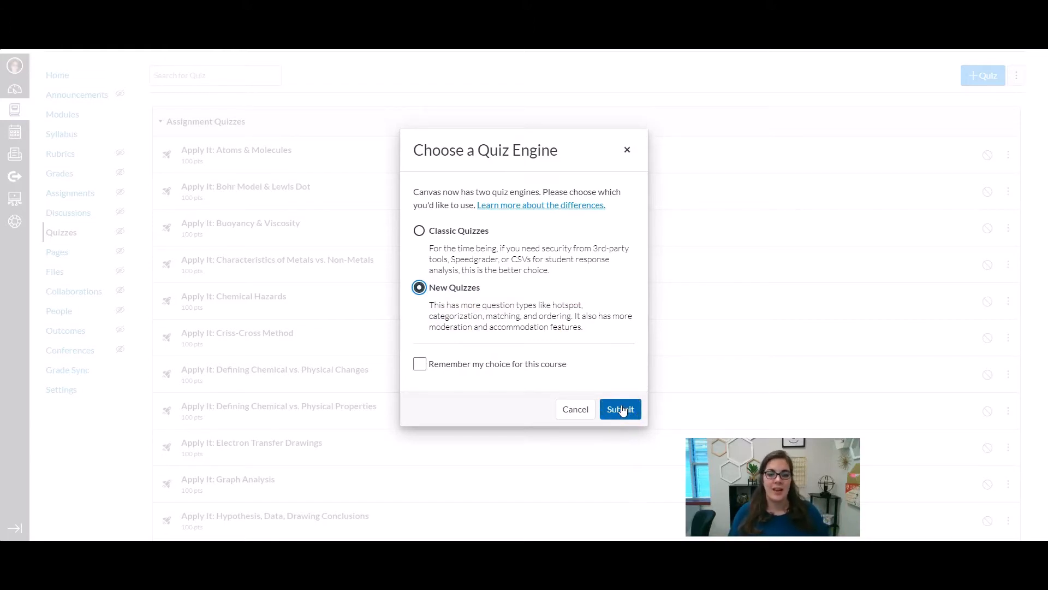
{"action": "left_click", "coordinate": [621, 409]}
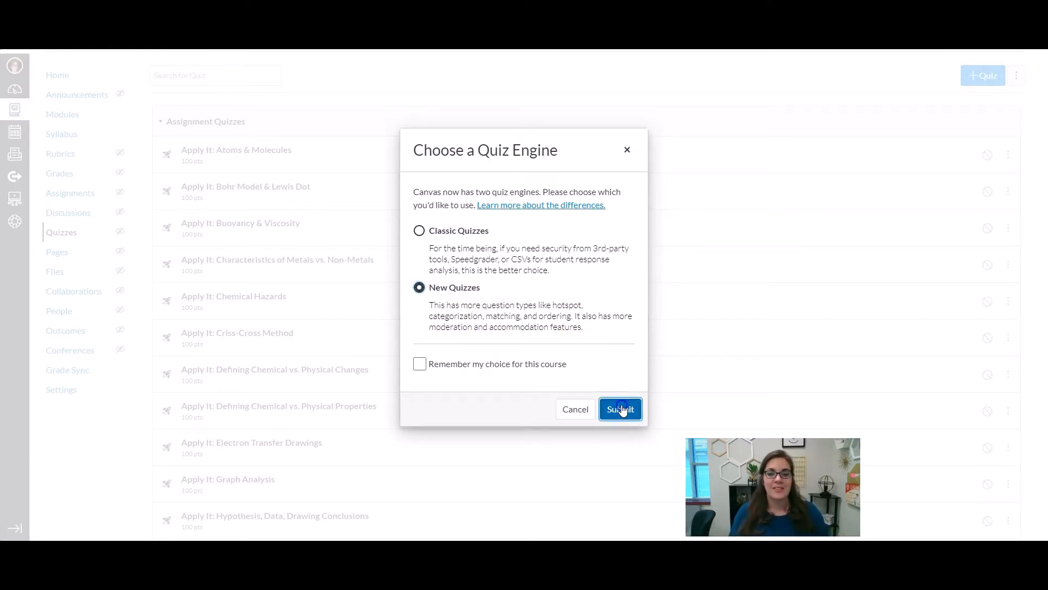
Step: Name the quiz "Density Instruction Test Copy" and set its points to 100
{"action": "left_click", "coordinate": [150, 108]}
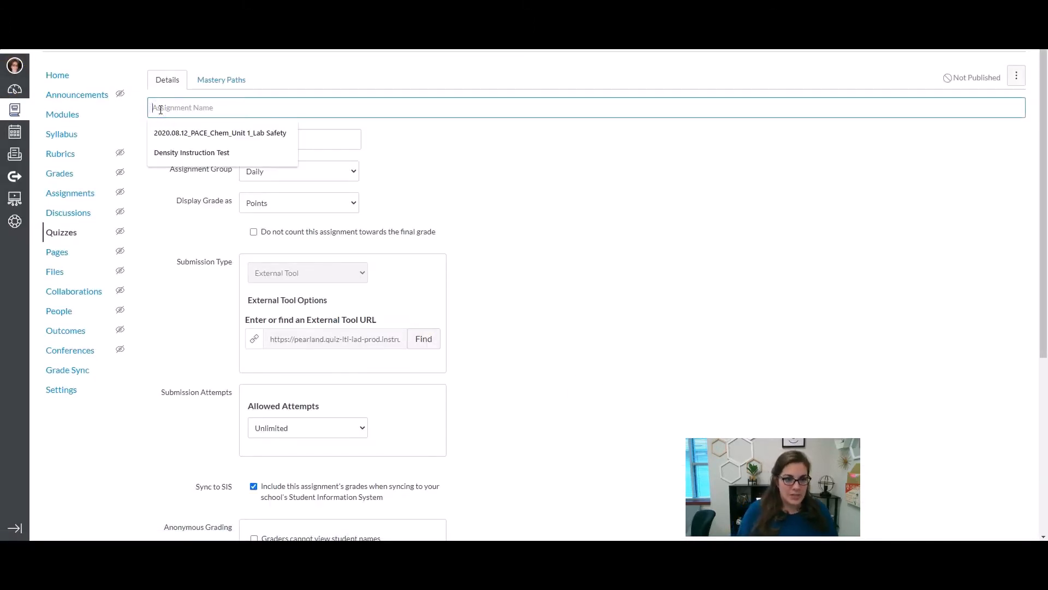
{"action": "left_click", "coordinate": [171, 153]}
{"action": "type", "text": "Copy"}
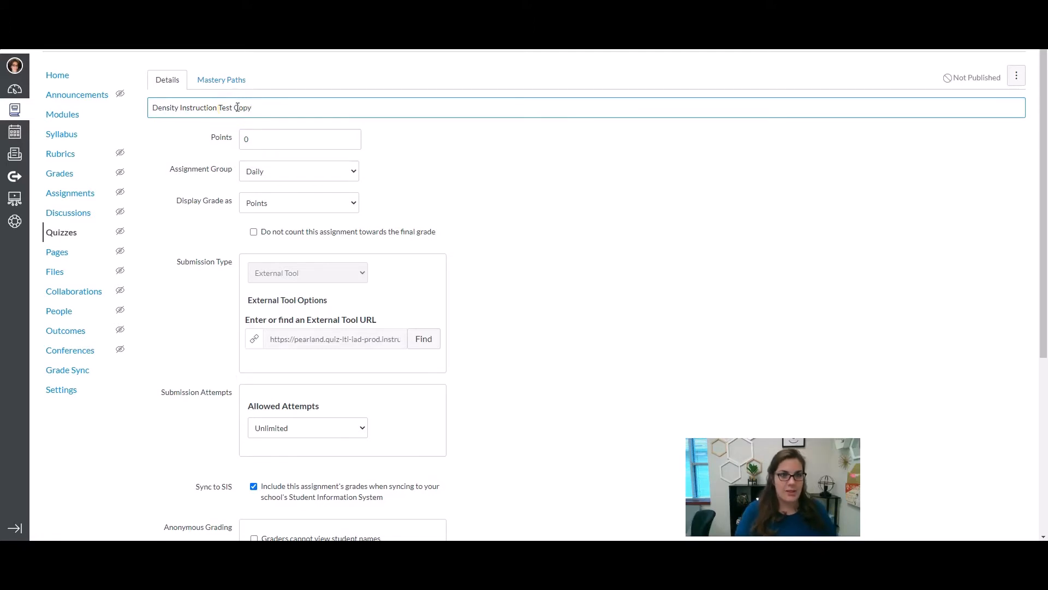
{"action": "left_click", "coordinate": [306, 140]}
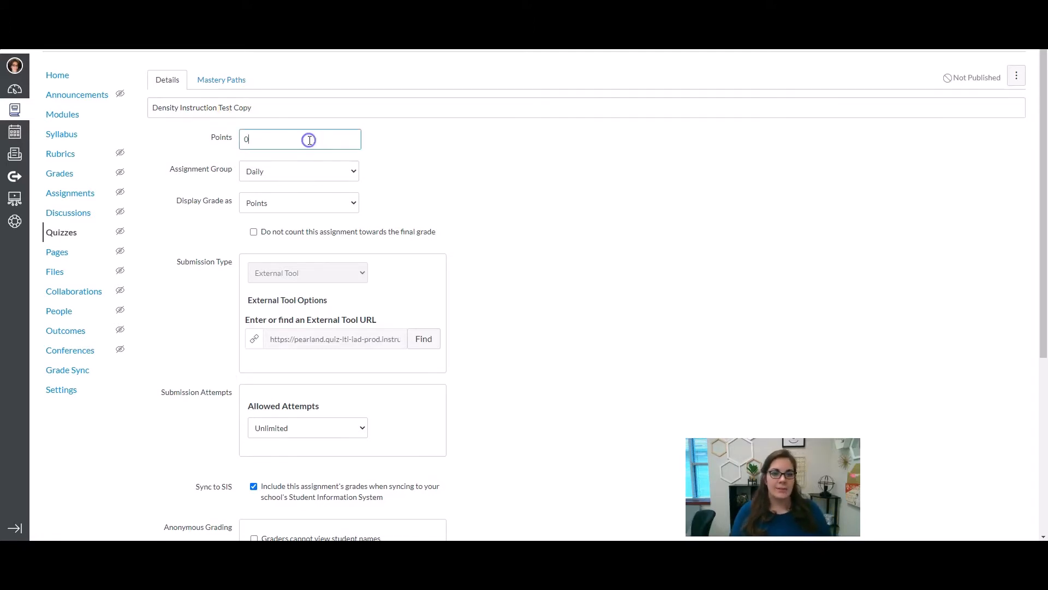
{"action": "left_click_drag", "start_coordinate": [307, 140], "coordinate": [240, 143]}
{"action": "type", "text": "100"}
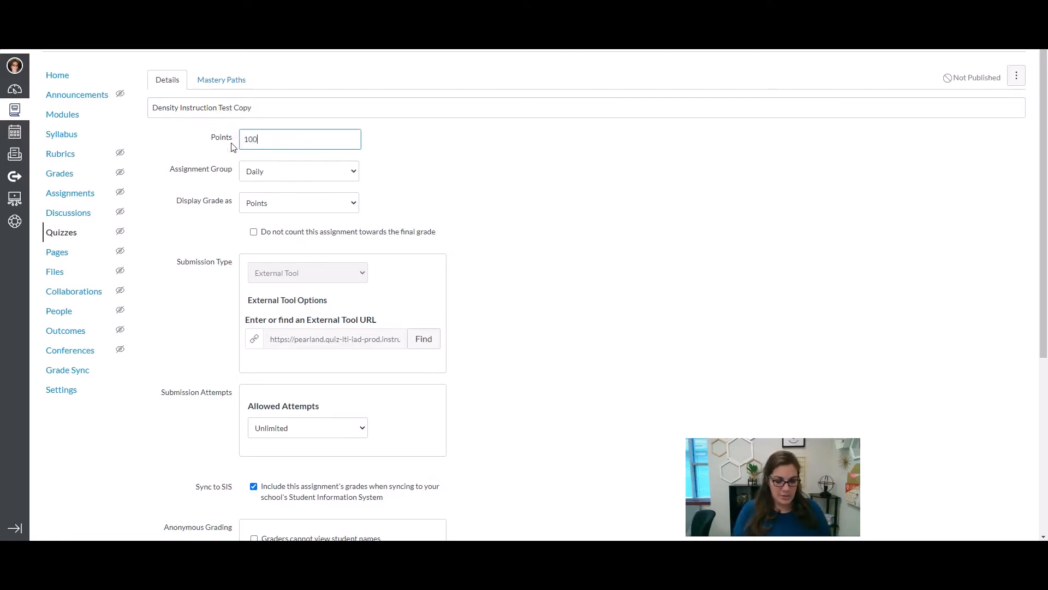
Step: Look over the quiz's attempt, grading and assignment settings and save the quiz without publishing it
{"action": "scroll", "coordinate": [555, 234], "scroll_direction": "down", "scroll_amount": 3}
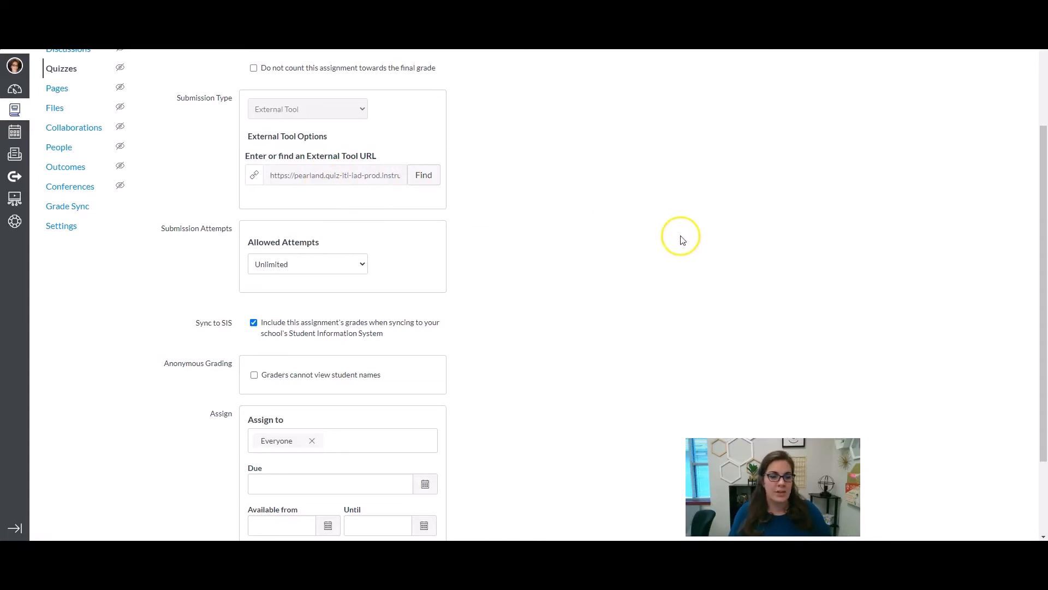
{"action": "scroll", "coordinate": [644, 229], "scroll_direction": "down", "scroll_amount": 2}
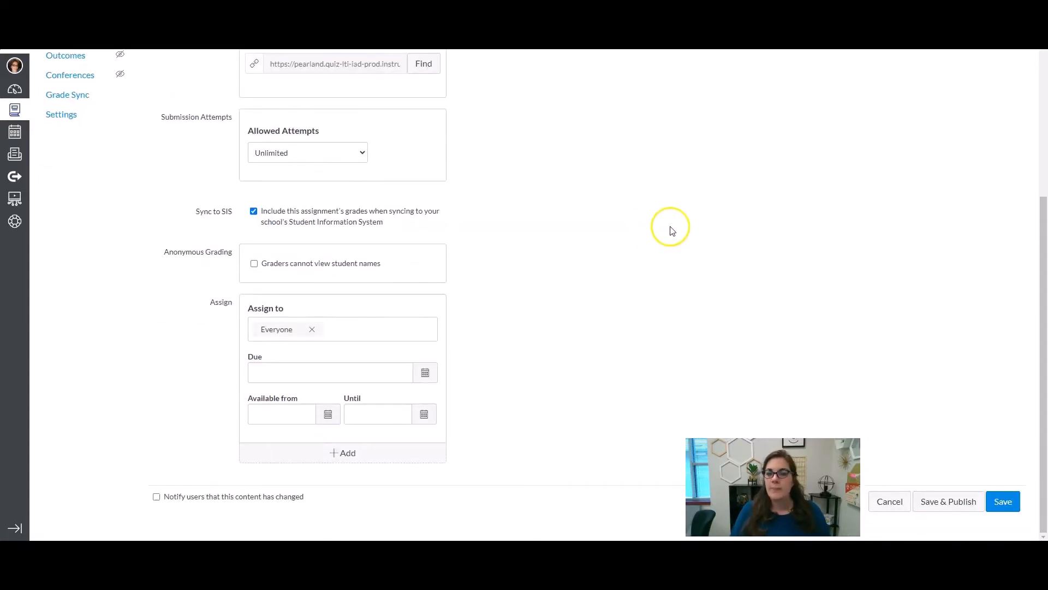
{"action": "left_click", "coordinate": [1004, 506]}
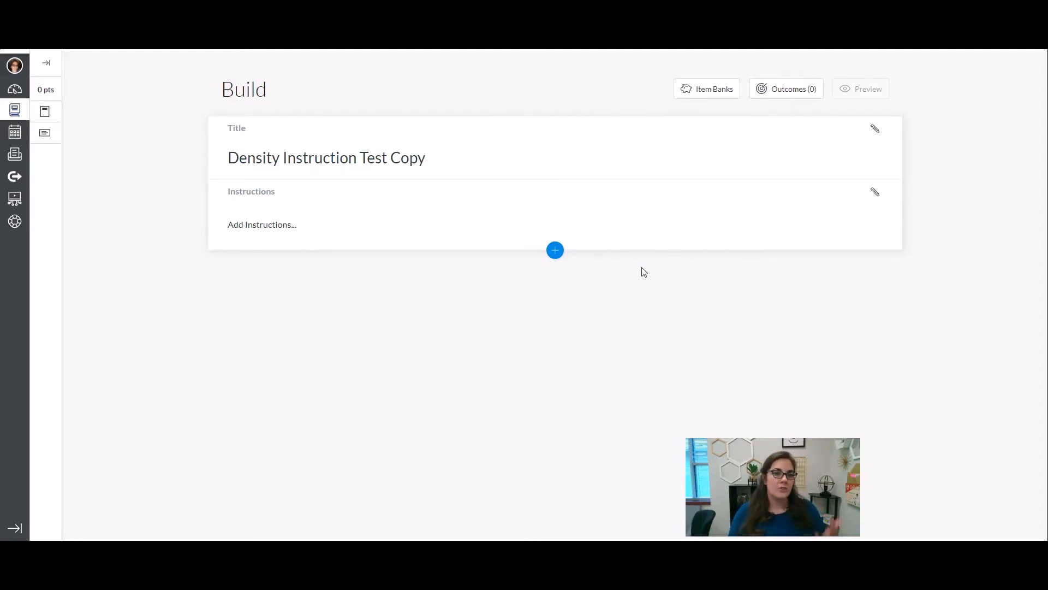
Step: Add a stimulus titled "Copy Video" to the quiz with the instructions "Watch this video, and use it to help answer the questions."
{"action": "left_click", "coordinate": [555, 250]}
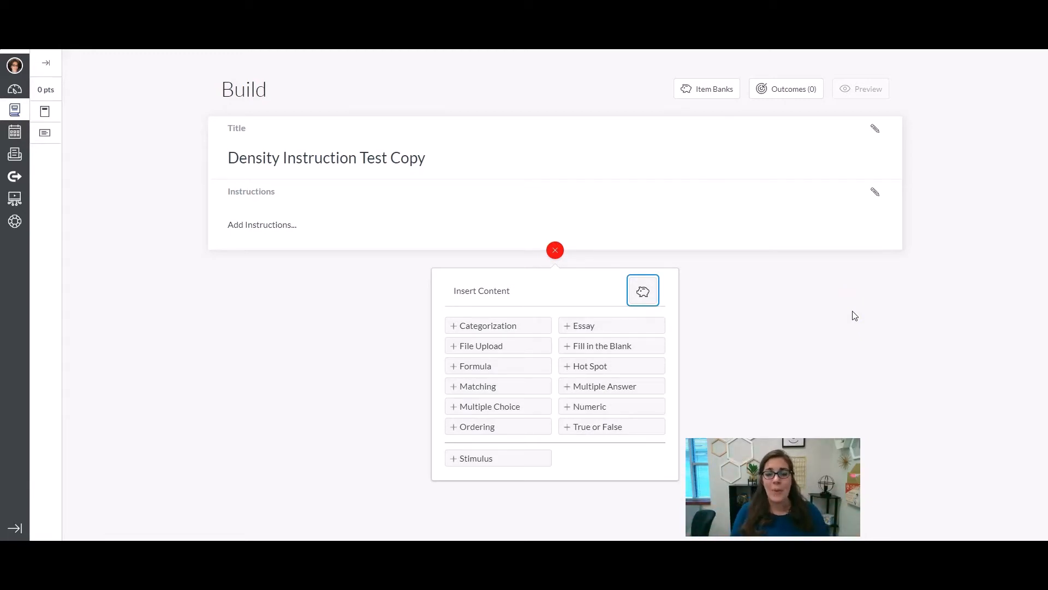
{"action": "left_click", "coordinate": [521, 464]}
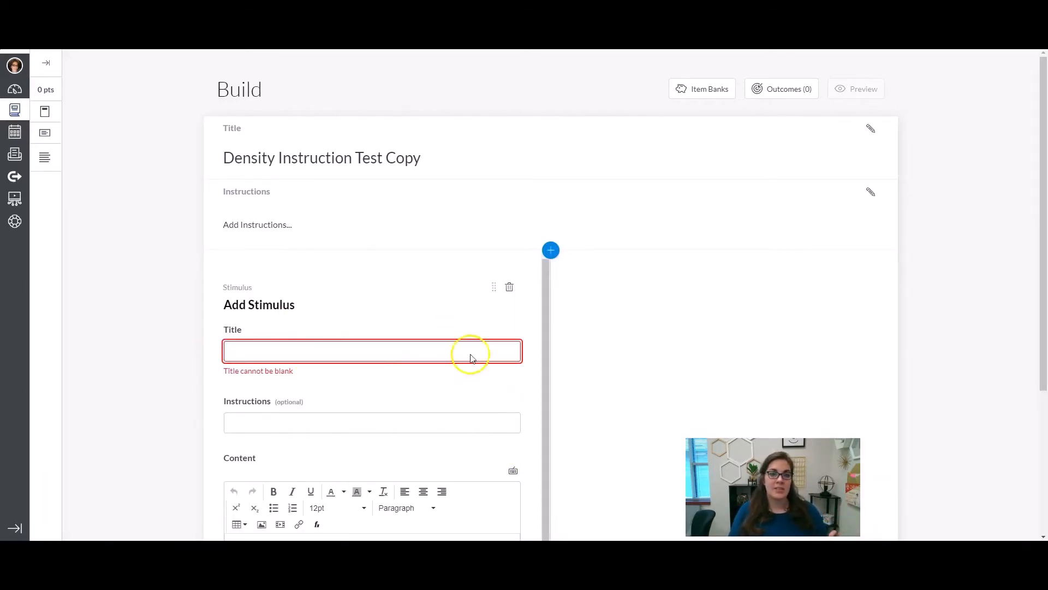
{"action": "scroll", "coordinate": [311, 369], "scroll_direction": "down", "scroll_amount": 1}
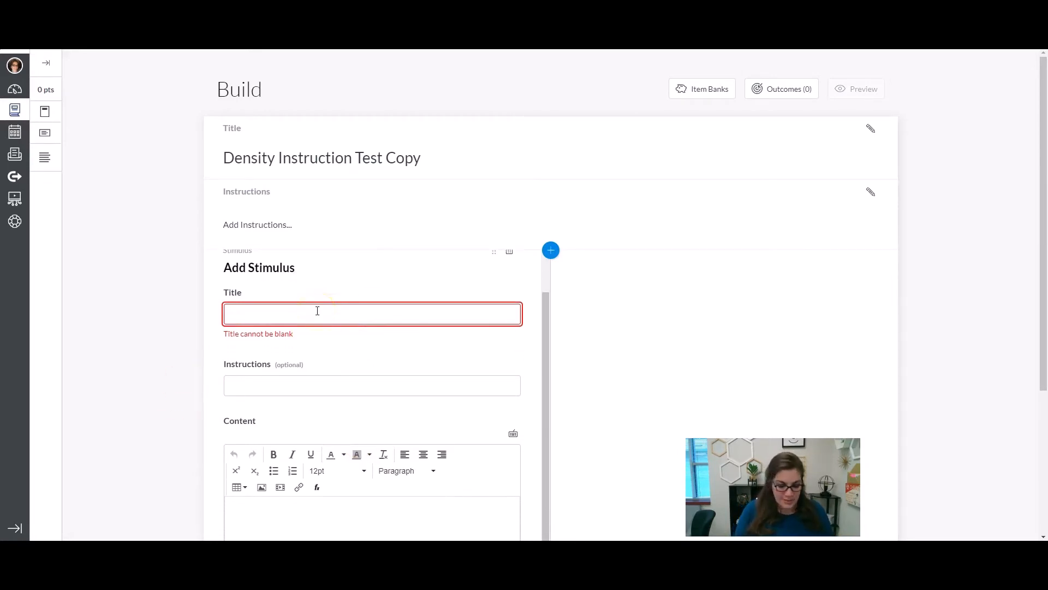
{"action": "type", "text": "Copy Video"}
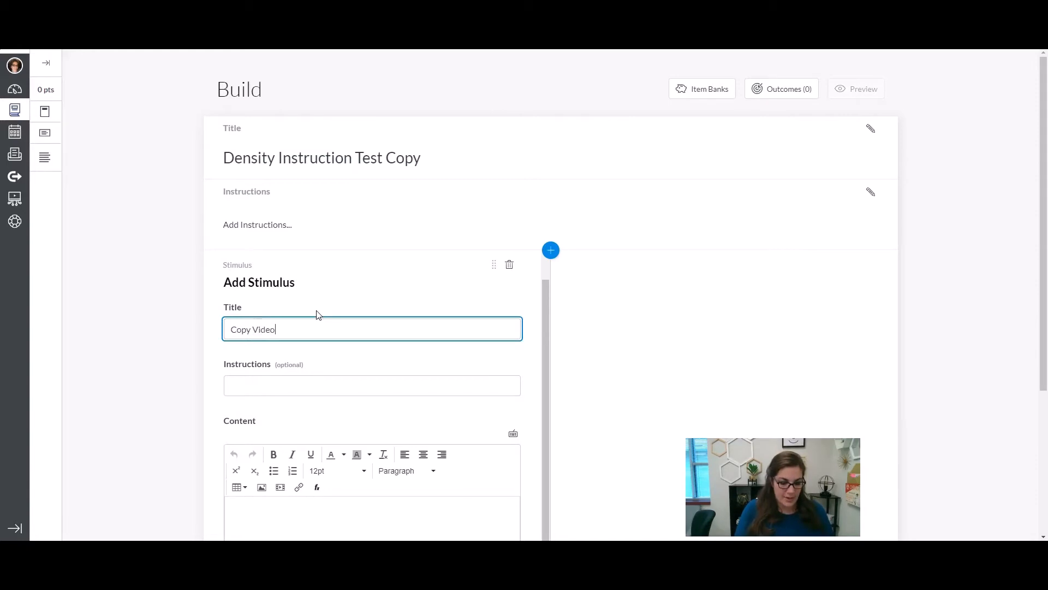
{"action": "left_click", "coordinate": [287, 383]}
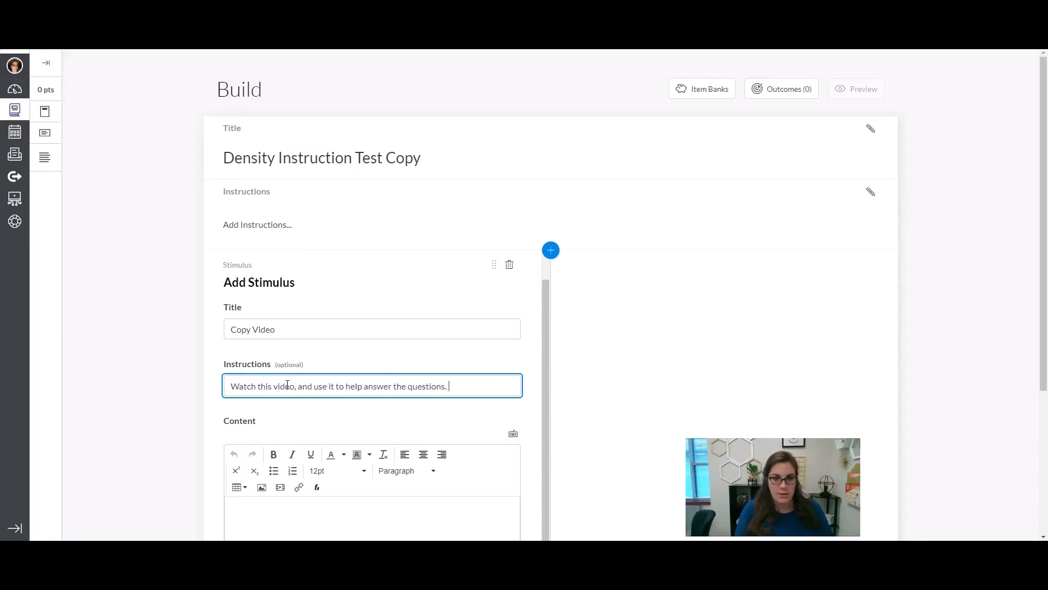
Step: Embed the Studio video in the stimulus content using its 560px by 320px iframe embed code from pearland.instructuremedia.com
{"action": "scroll", "coordinate": [491, 304], "scroll_direction": "down", "scroll_amount": 4}
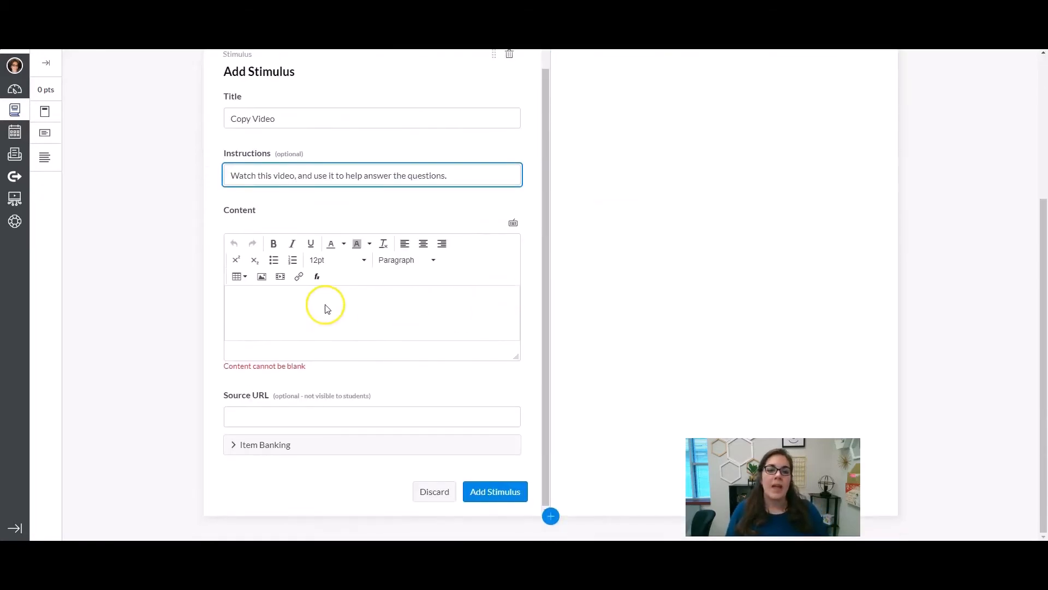
{"action": "left_click", "coordinate": [326, 307]}
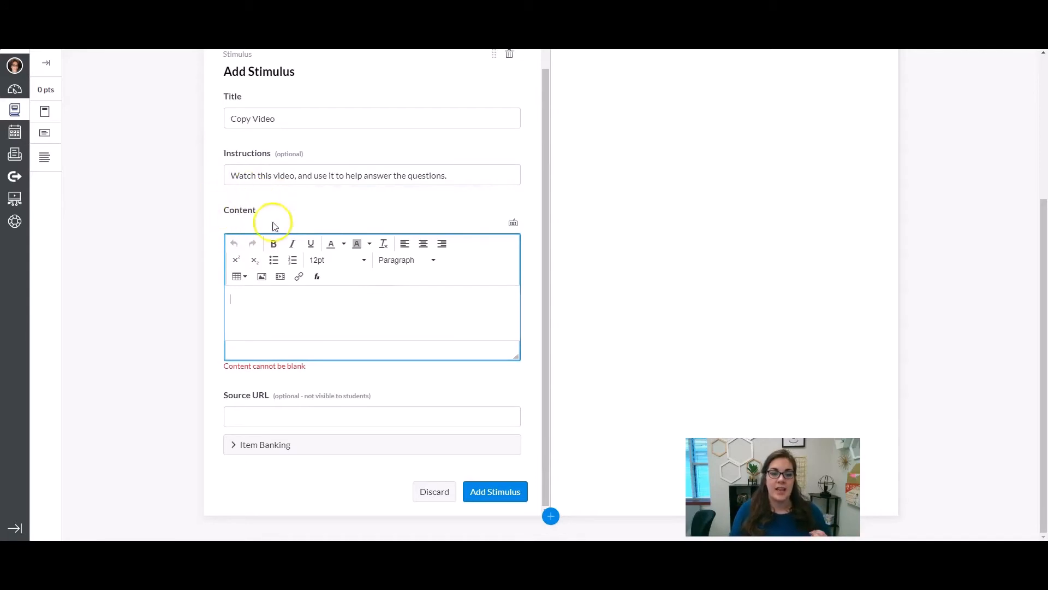
{"action": "left_click", "coordinate": [311, 318]}
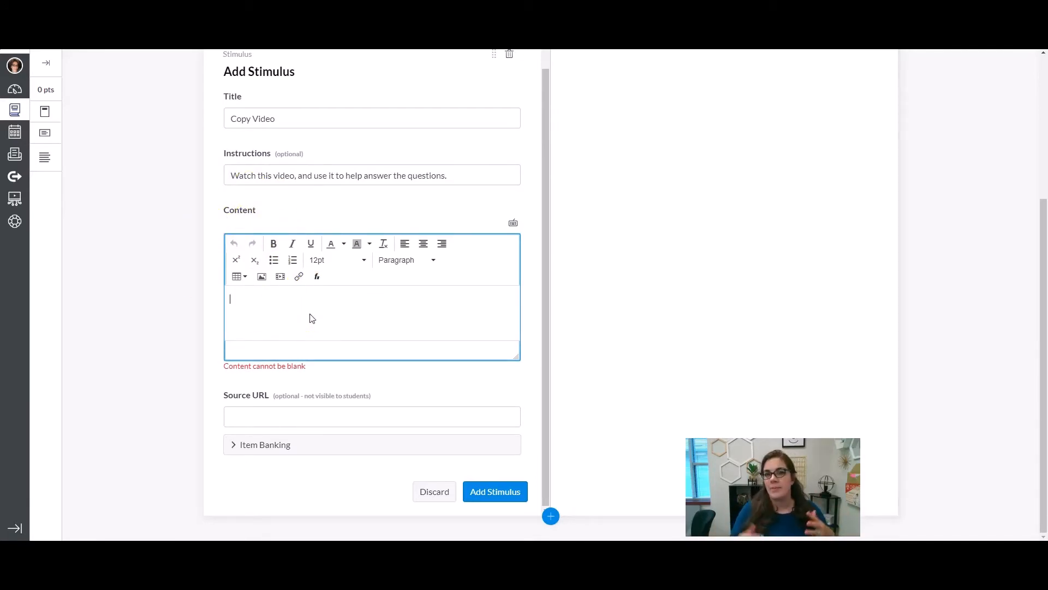
{"action": "left_click", "coordinate": [283, 281]}
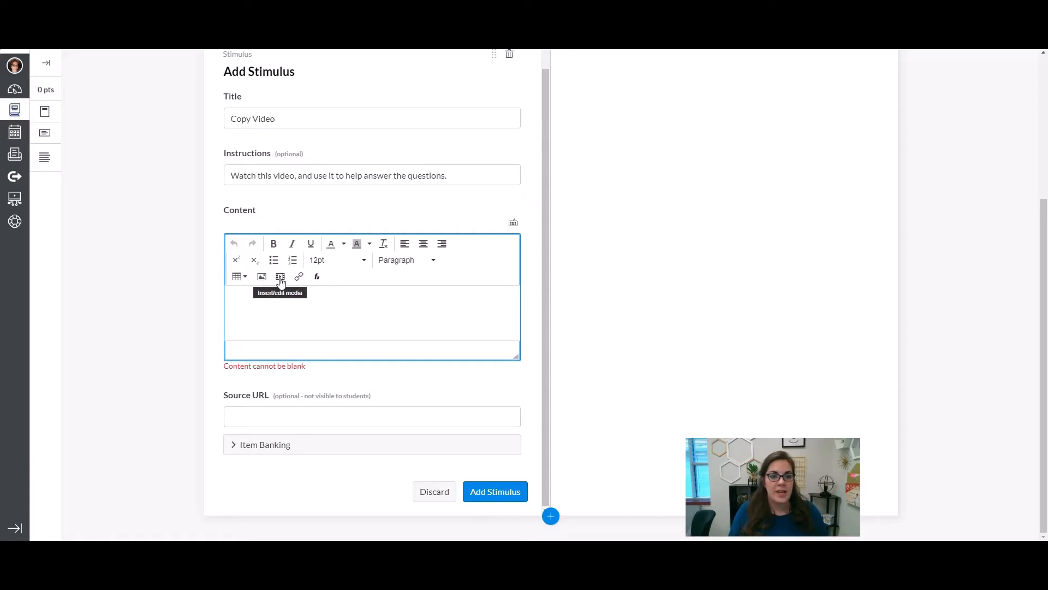
{"action": "left_click", "coordinate": [280, 279]}
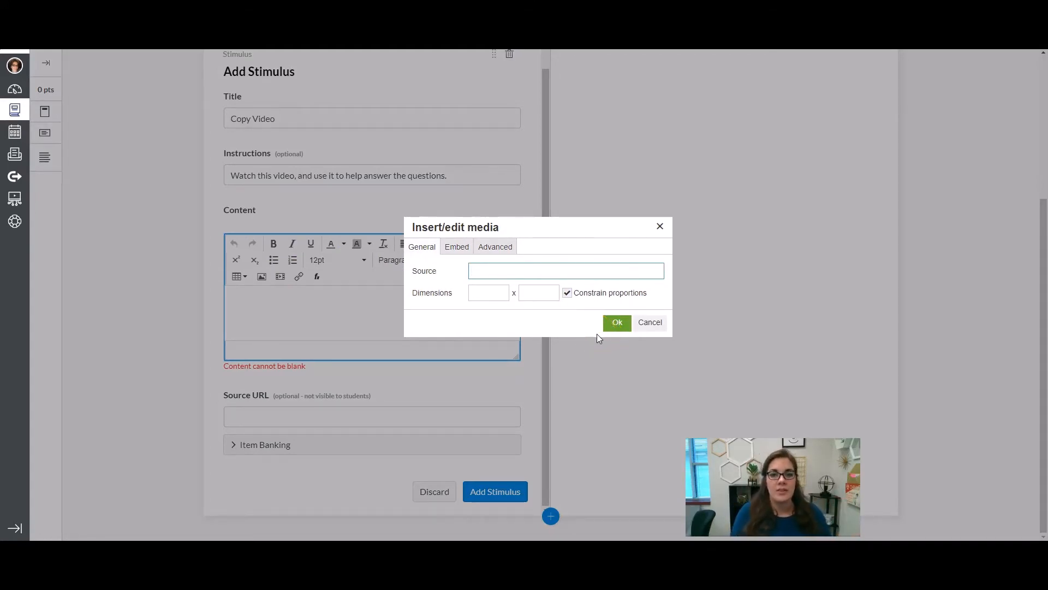
{"action": "left_click", "coordinate": [460, 249]}
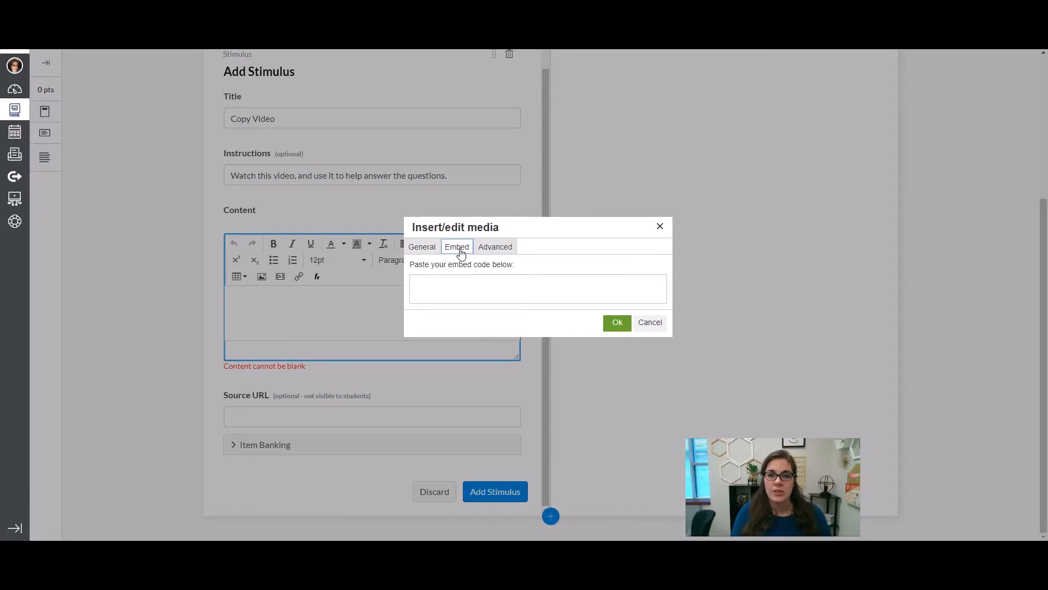
{"action": "left_click", "coordinate": [424, 246]}
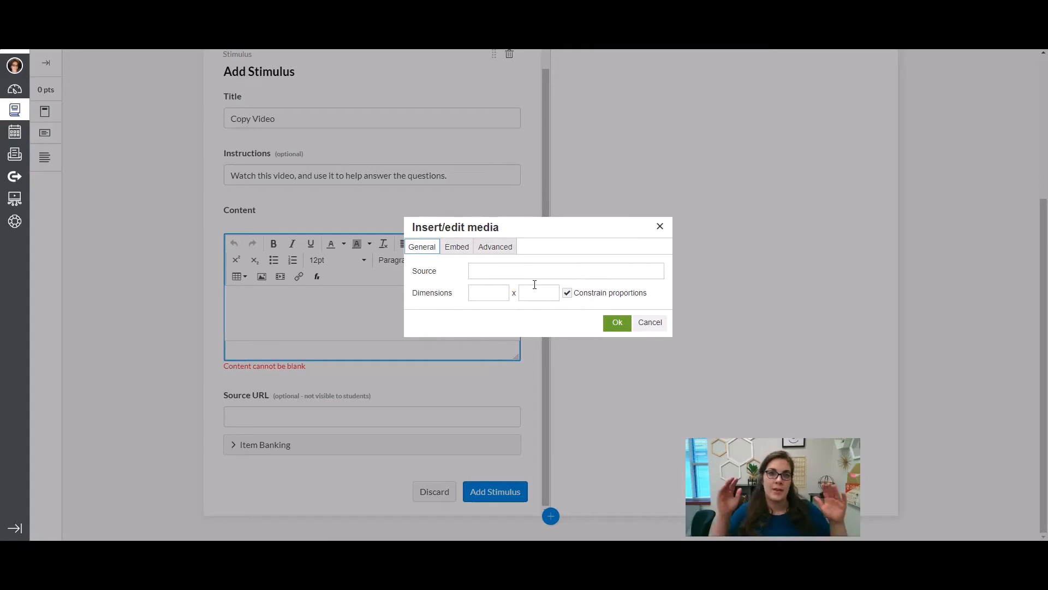
{"action": "left_click", "coordinate": [451, 253]}
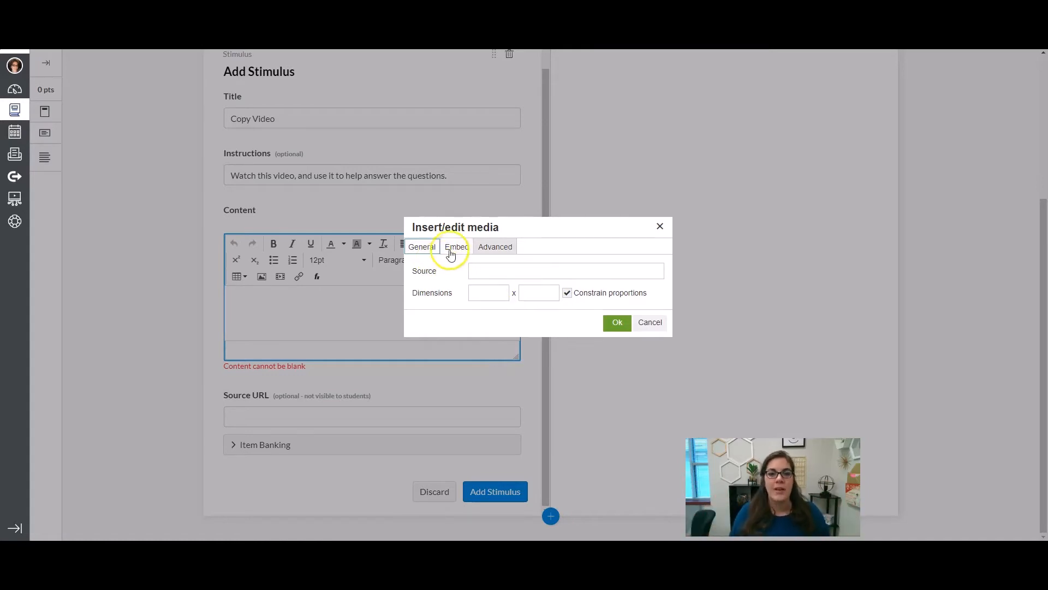
{"action": "left_click", "coordinate": [482, 291]}
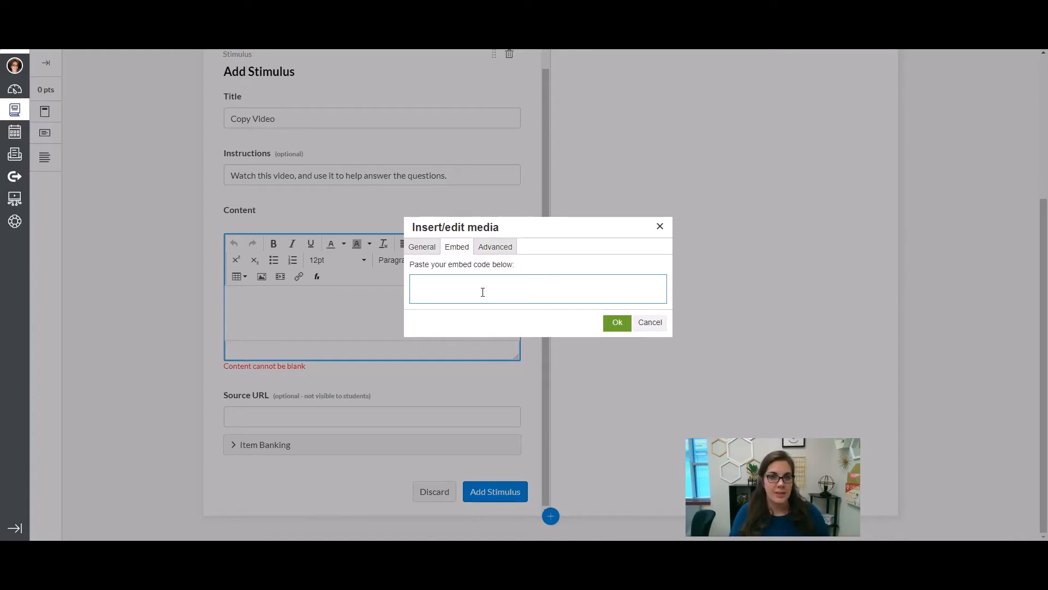
{"action": "type", "text": "<iframe width=\"560px\" height=\"320px\" allowfullscreen=\"true\" src=\"https://pearland.instructuremedia.com/embed/81239681-c64a-4ad7-9e3d-29fb1439903e\" frameborder=\"0\"></iframe>"}
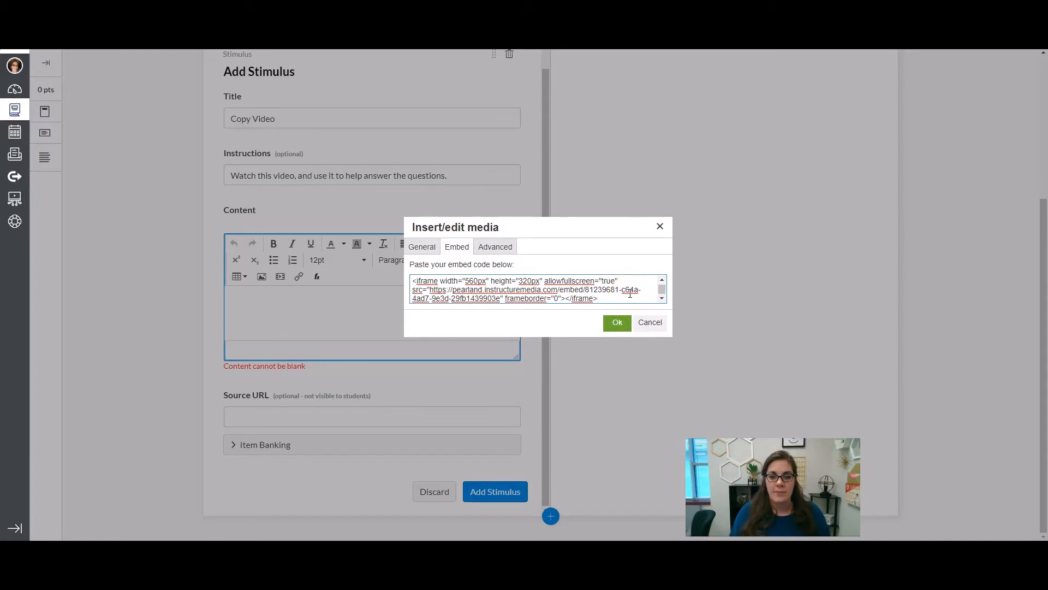
{"action": "left_click", "coordinate": [617, 322]}
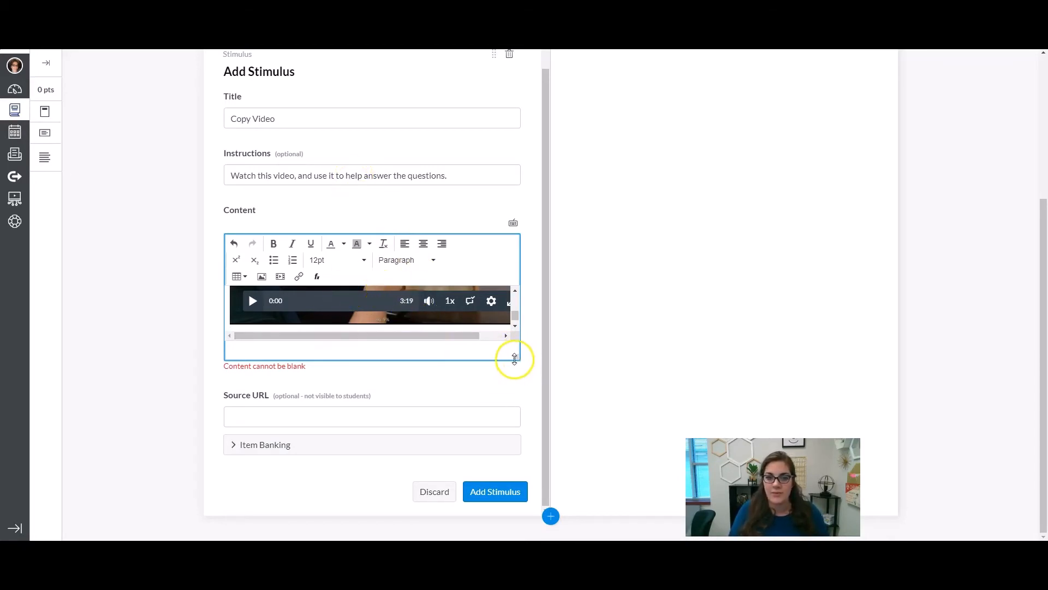
Step: Enlarge the content box to show more of the embedded video and add the stimulus to the quiz
{"action": "left_click_drag", "start_coordinate": [514, 356], "coordinate": [518, 462]}
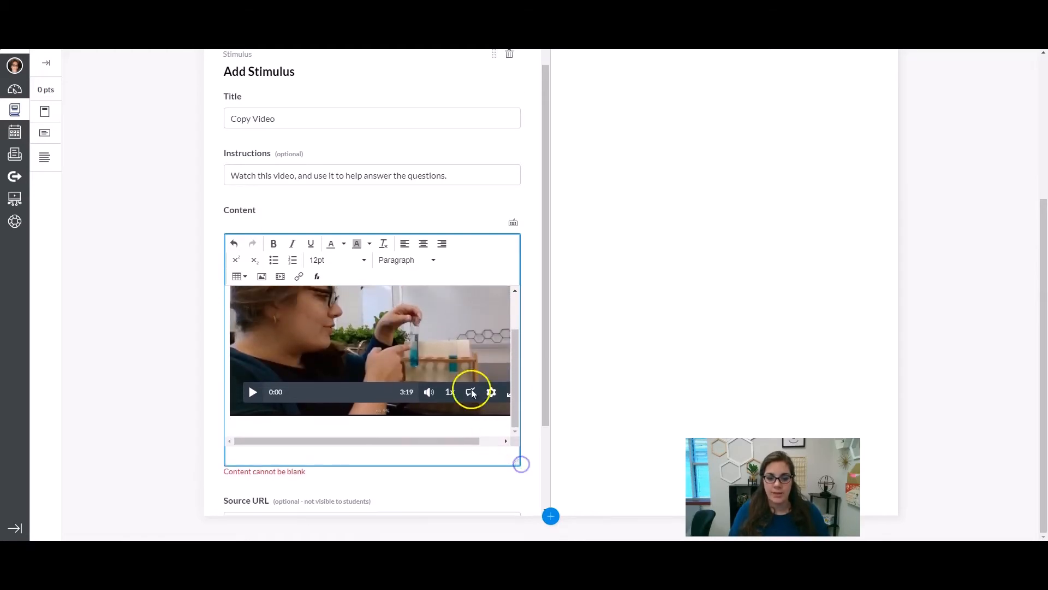
{"action": "scroll", "coordinate": [472, 292], "scroll_direction": "down", "scroll_amount": 3}
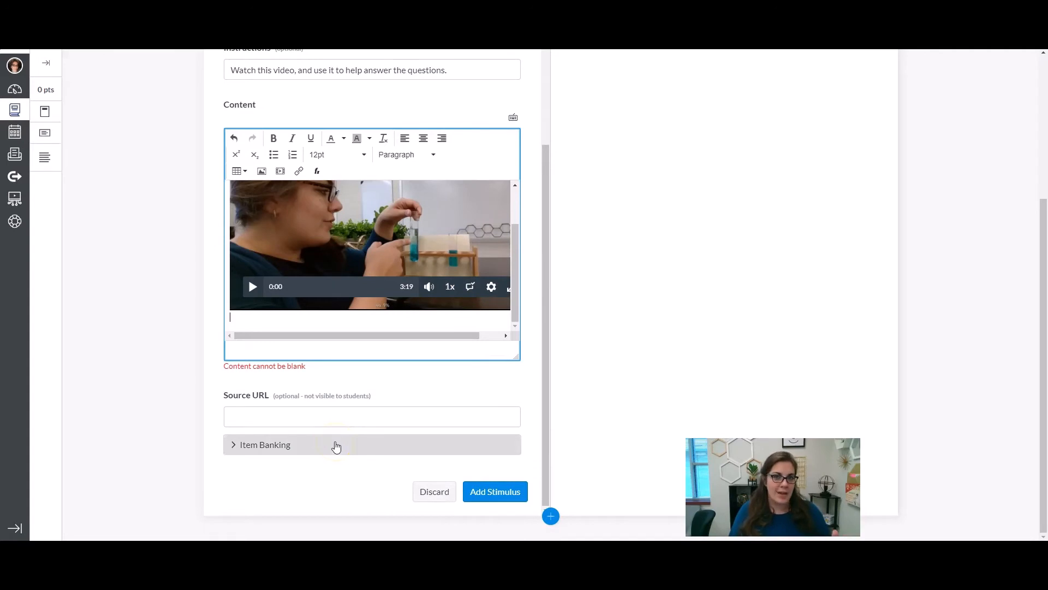
{"action": "left_click", "coordinate": [483, 492]}
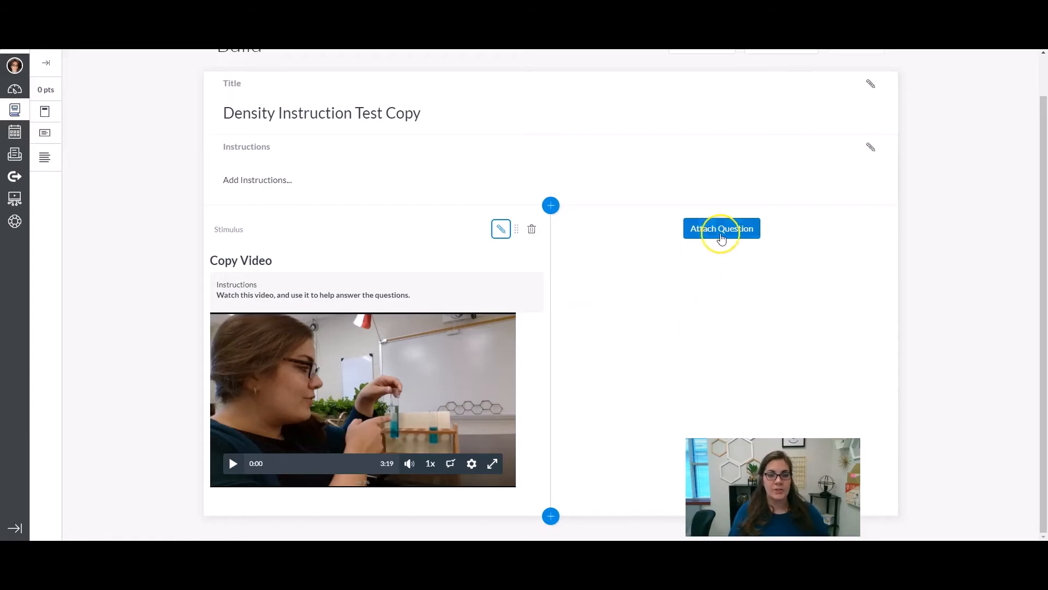
Step: Look over the question types that can be attached to the video stimulus
{"action": "left_click", "coordinate": [720, 234]}
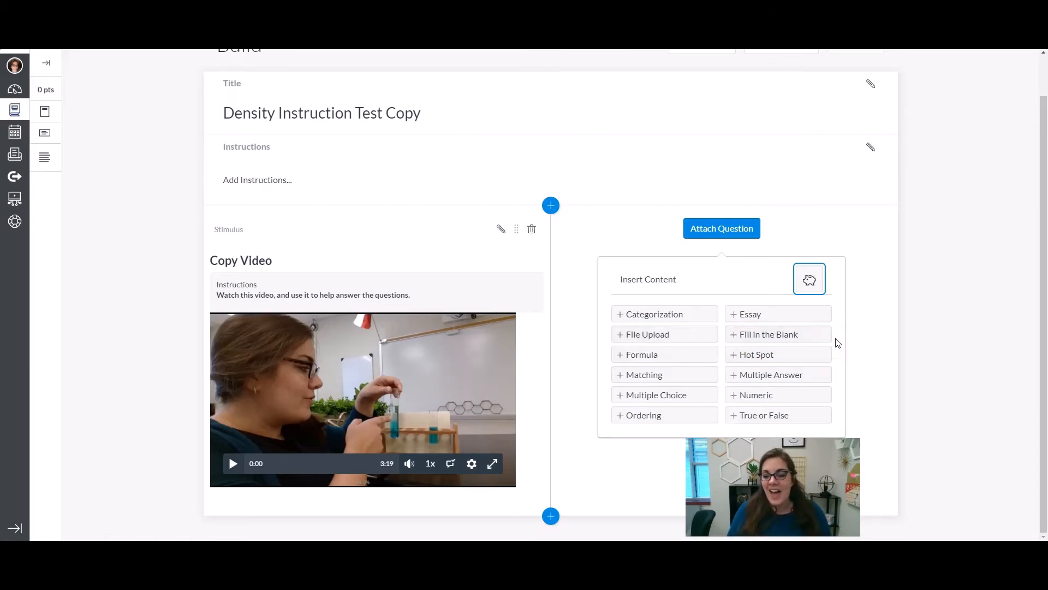
{"action": "left_click", "coordinate": [856, 342]}
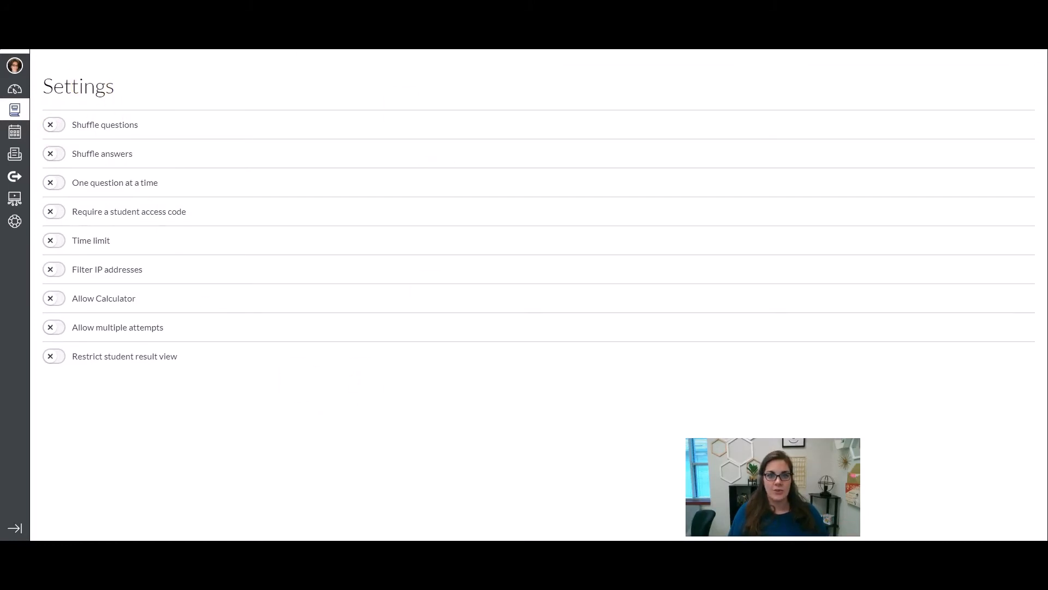
Step: Set the quiz to show one question at a time and disallow backtracking
{"action": "left_click", "coordinate": [54, 154]}
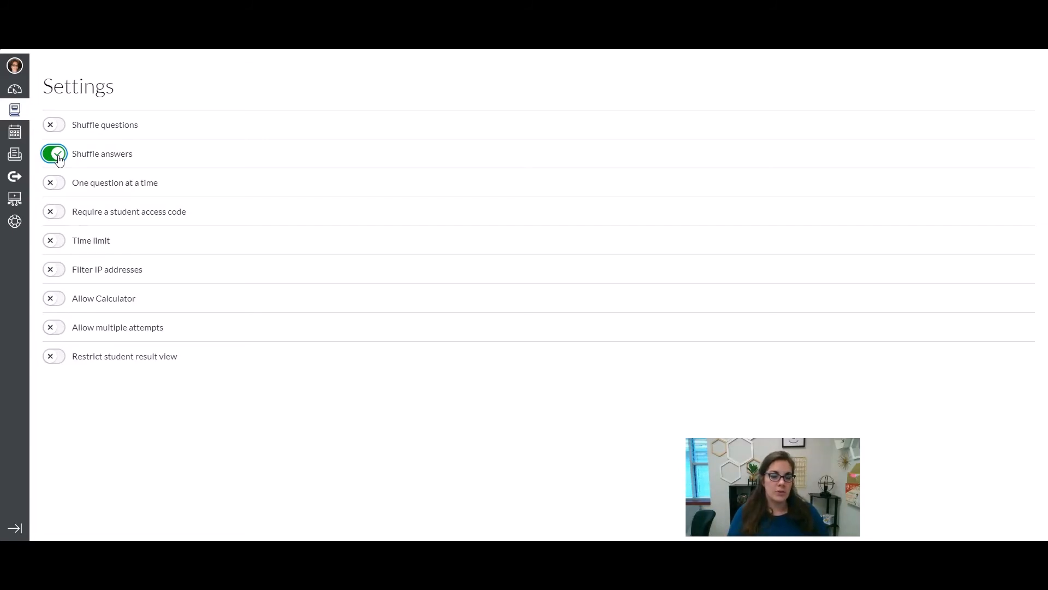
{"action": "left_click", "coordinate": [59, 157]}
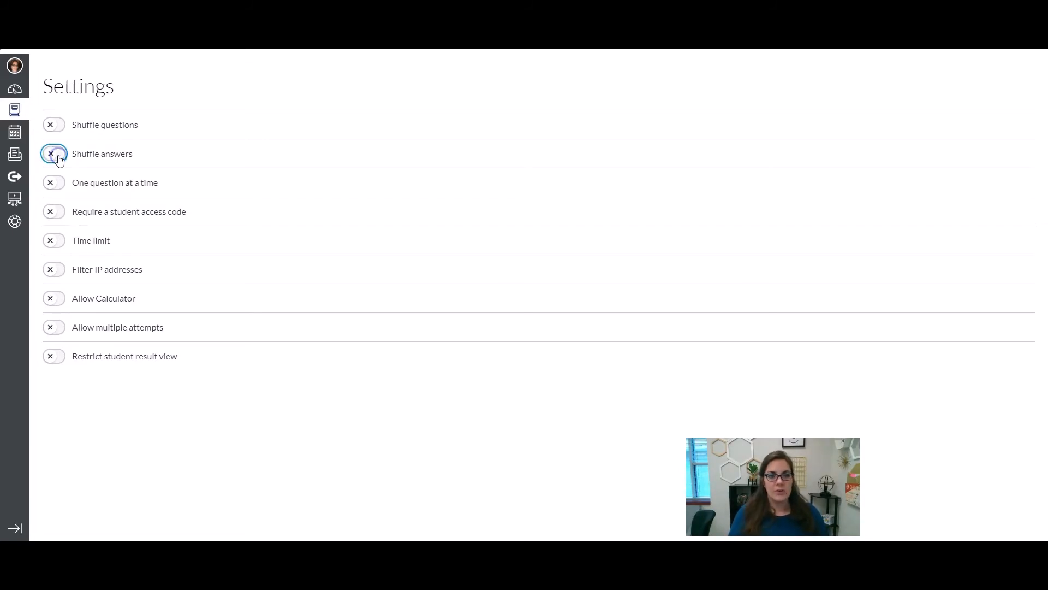
{"action": "left_click", "coordinate": [54, 187]}
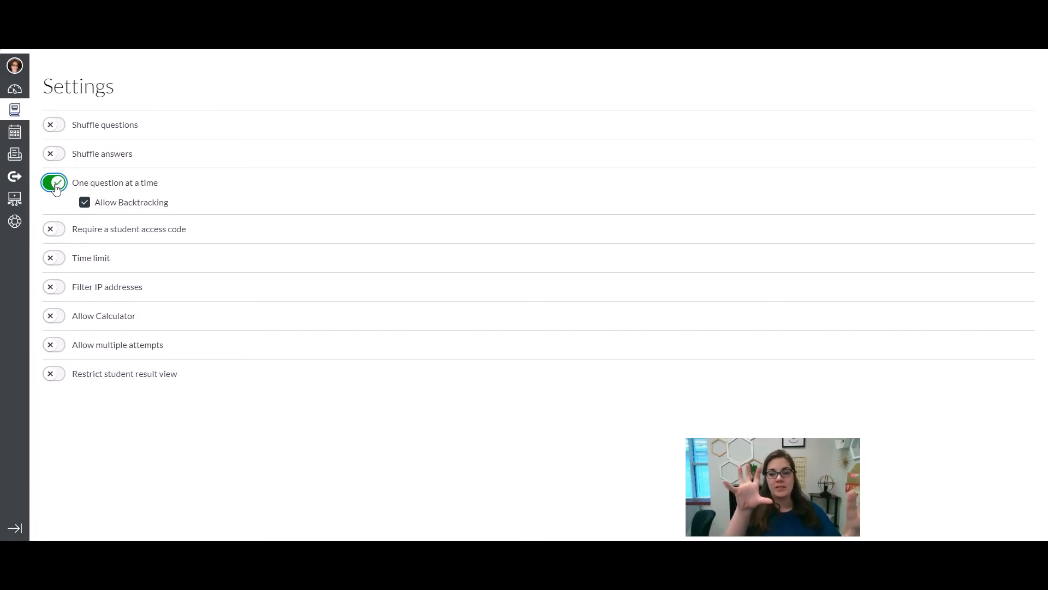
{"action": "left_click", "coordinate": [85, 202]}
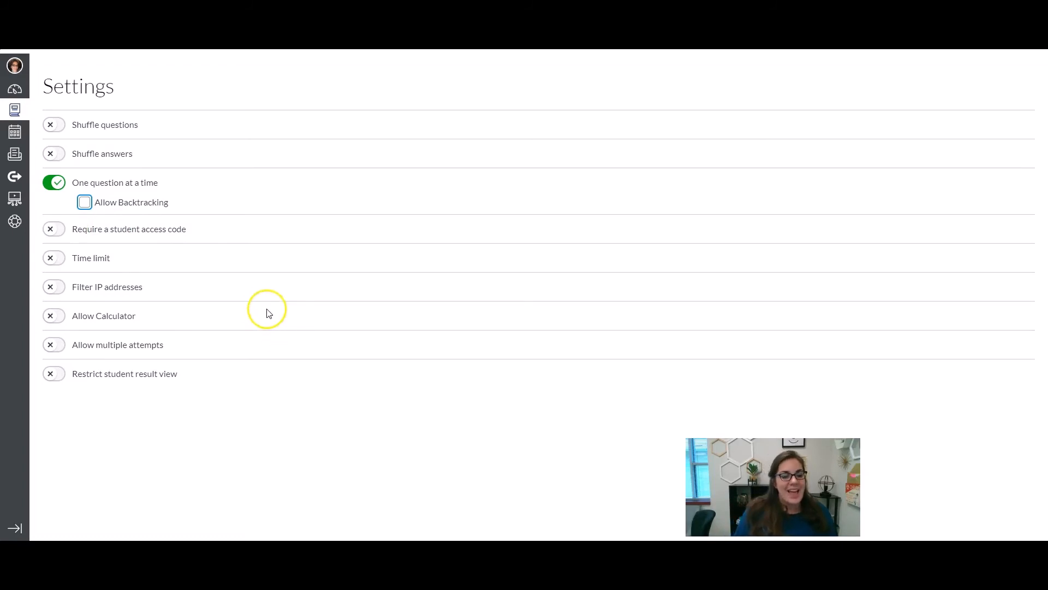
Step: Examine the options for restricting the student result view and allowing multiple attempts, switching each setting back off
{"action": "left_click", "coordinate": [53, 374]}
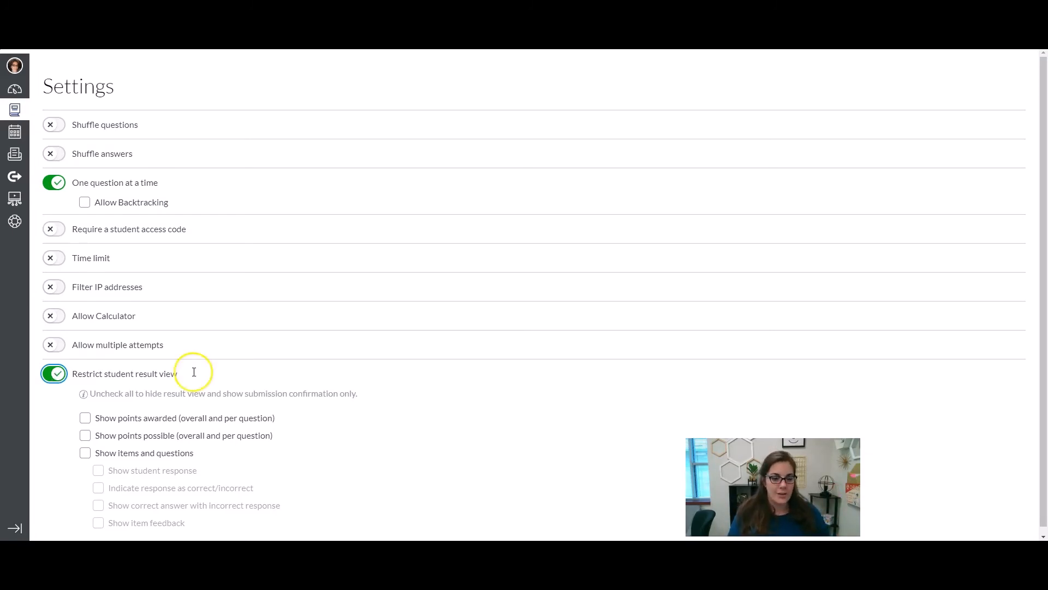
{"action": "scroll", "coordinate": [417, 368], "scroll_direction": "down", "scroll_amount": 1}
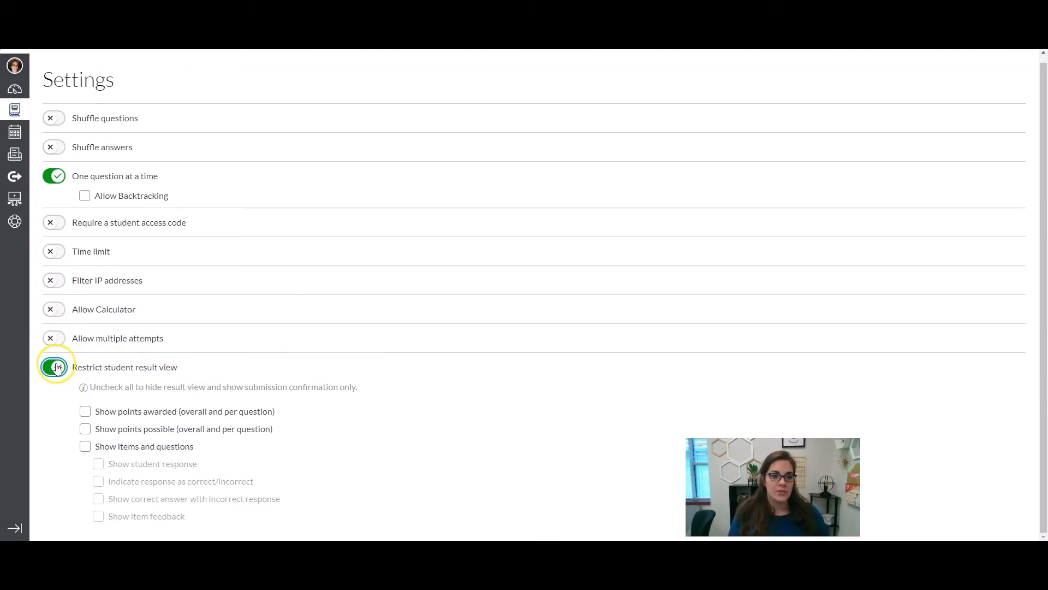
{"action": "left_click", "coordinate": [56, 368]}
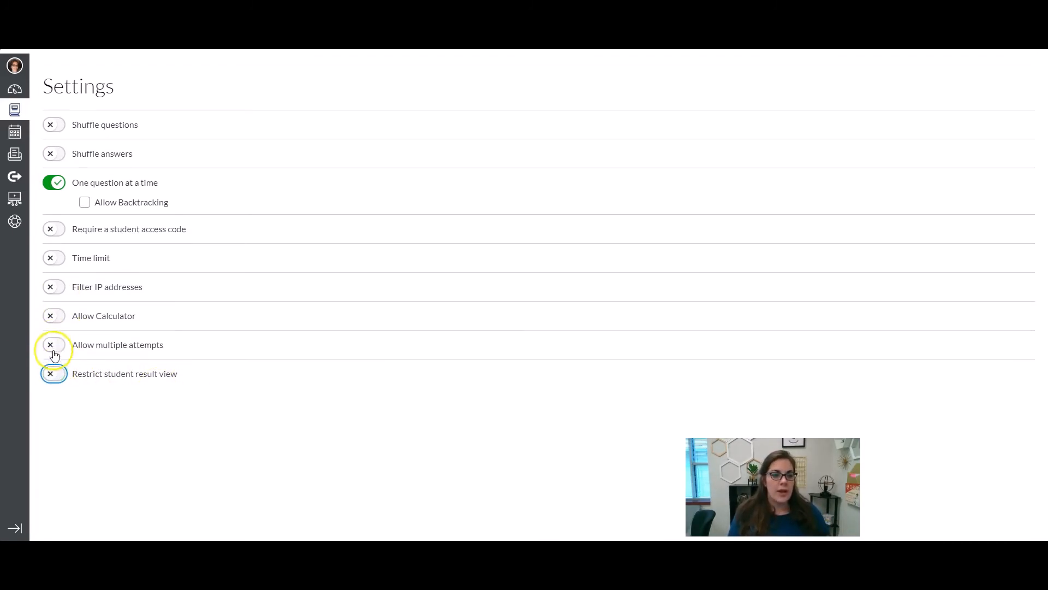
{"action": "left_click", "coordinate": [55, 350]}
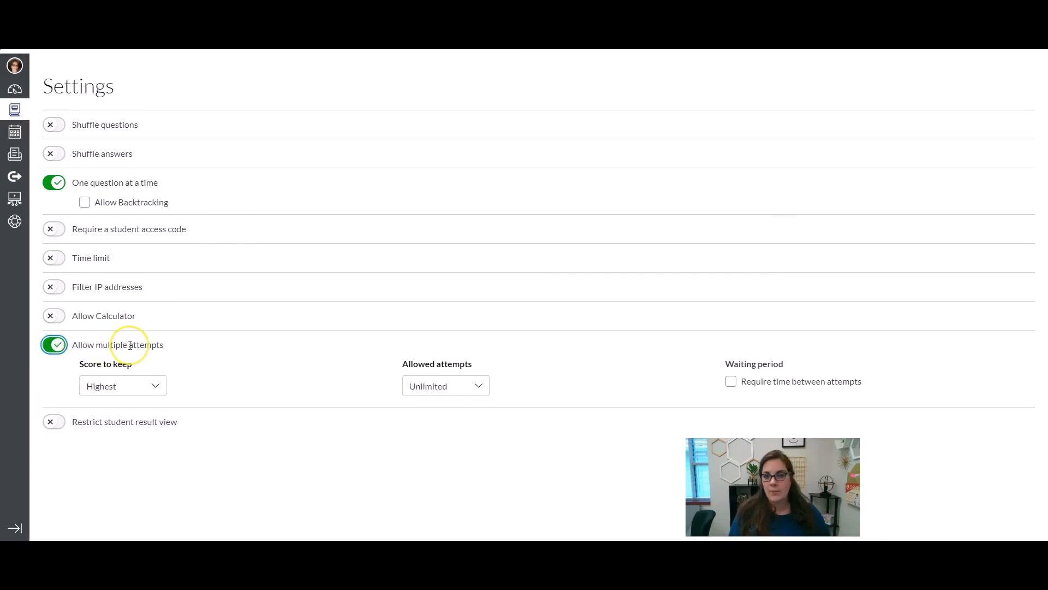
{"action": "left_click", "coordinate": [60, 350]}
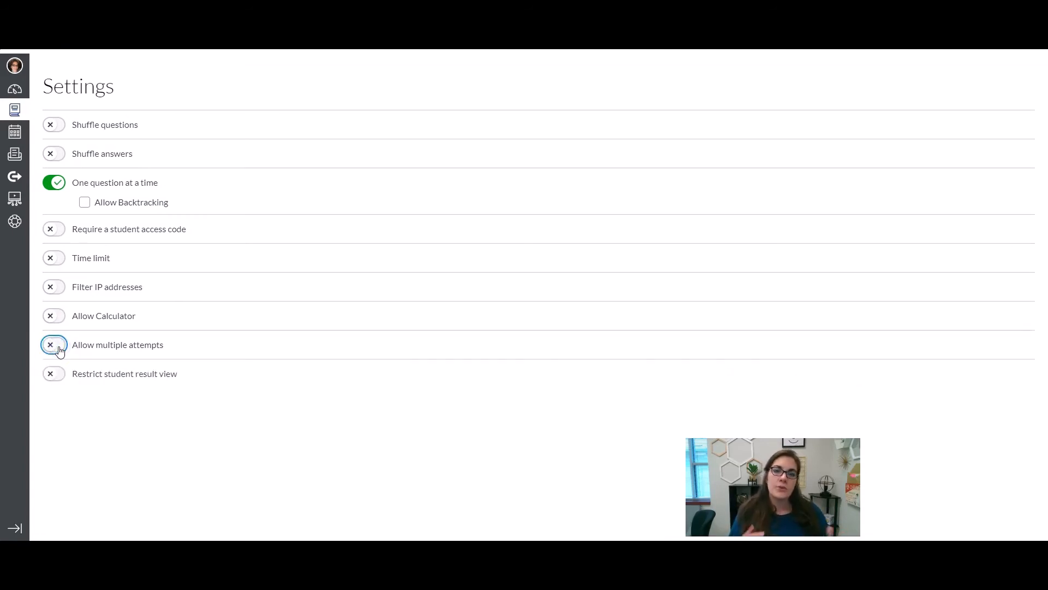